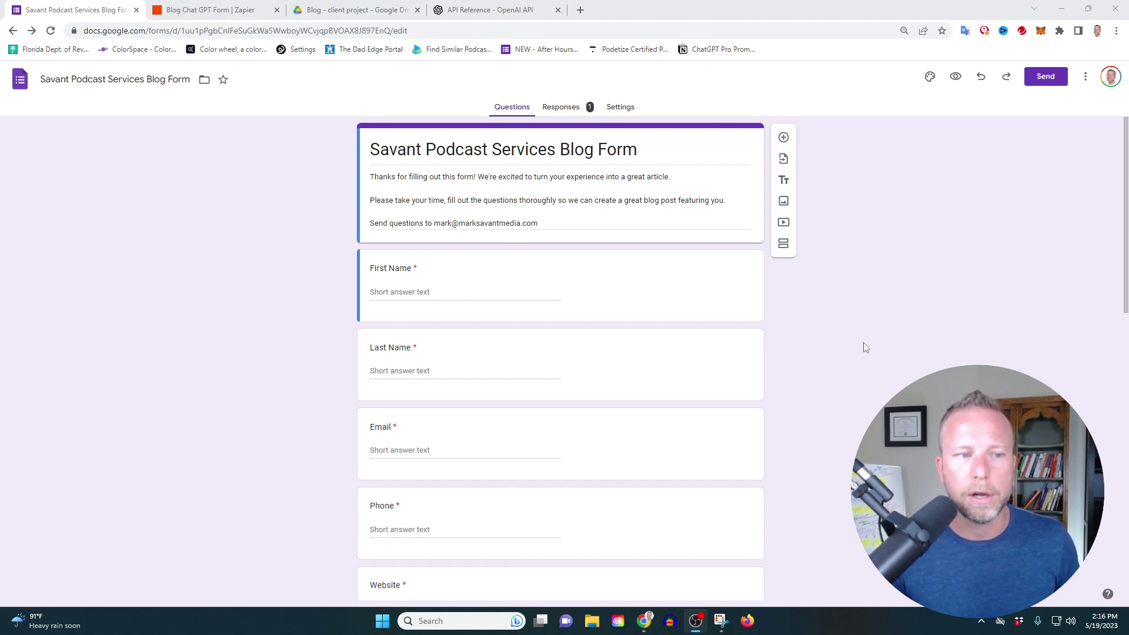
# Make Google Forms' New Form Response the zap's trigger
pyautogui.scroll(-3, 761, 405)
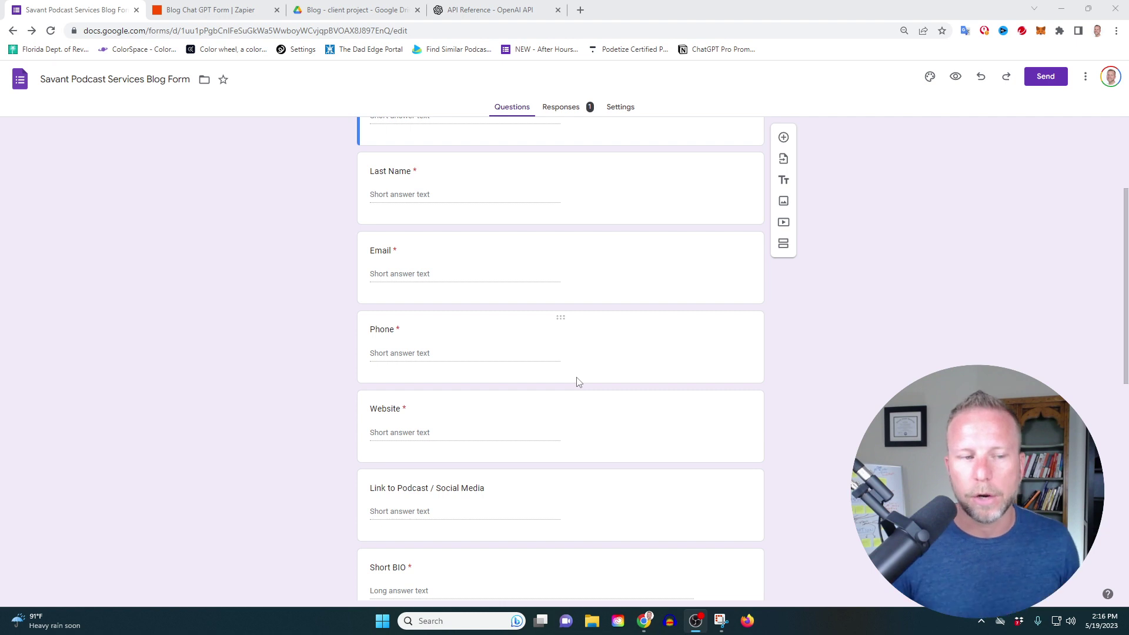
pyautogui.scroll(-3, 638, 364)
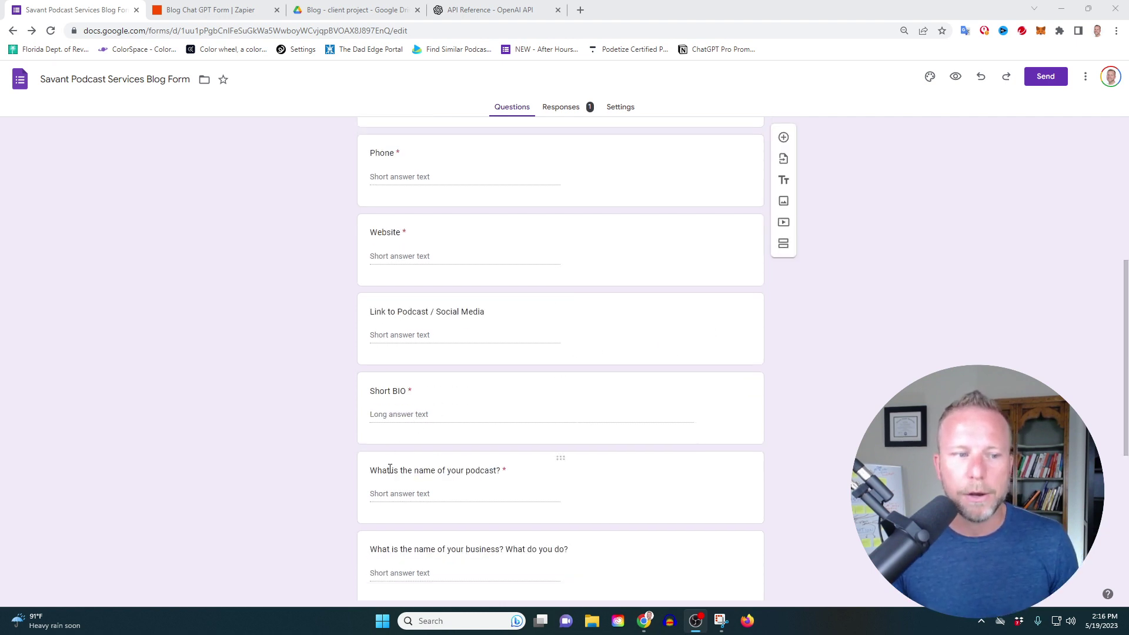
pyautogui.scroll(-3, 412, 436)
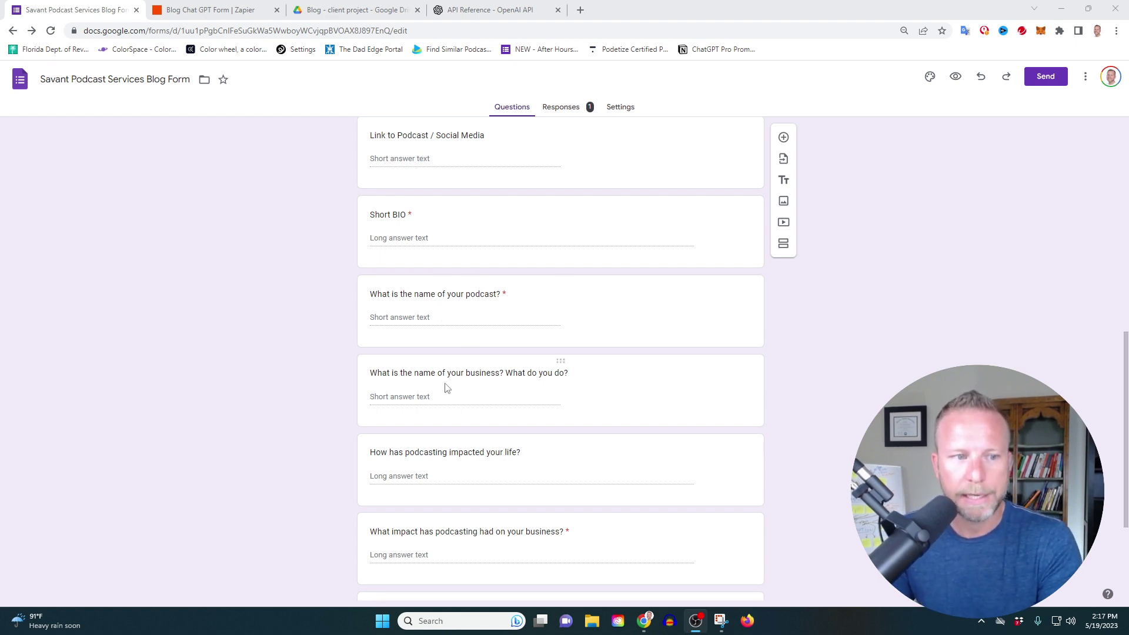
pyautogui.scroll(-3, 364, 382)
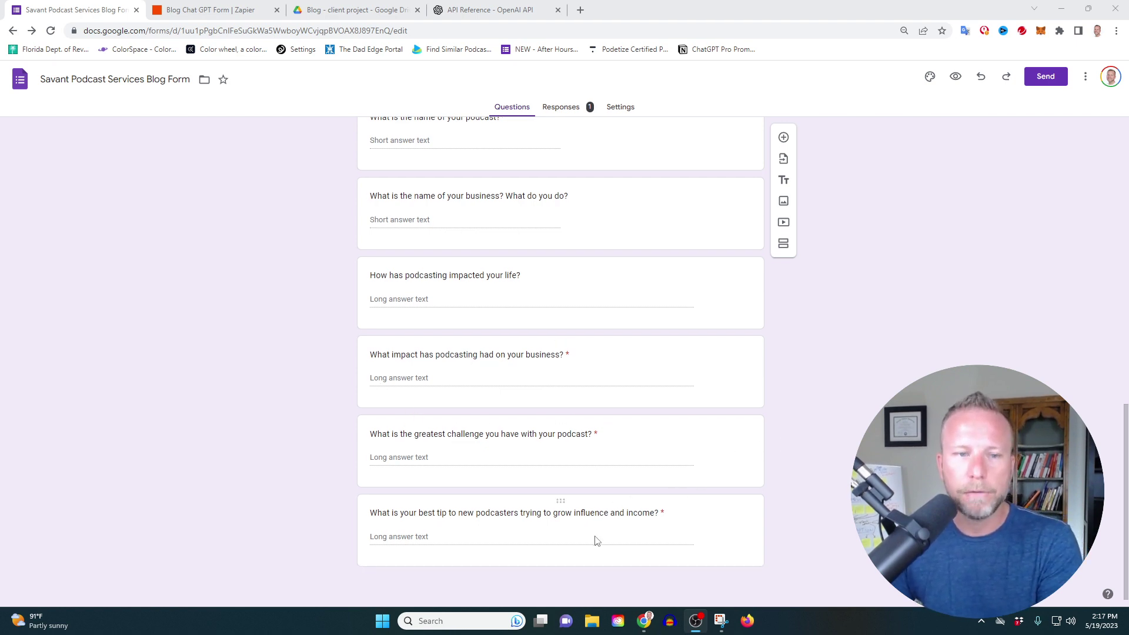
pyautogui.scroll(15, 600, 536)
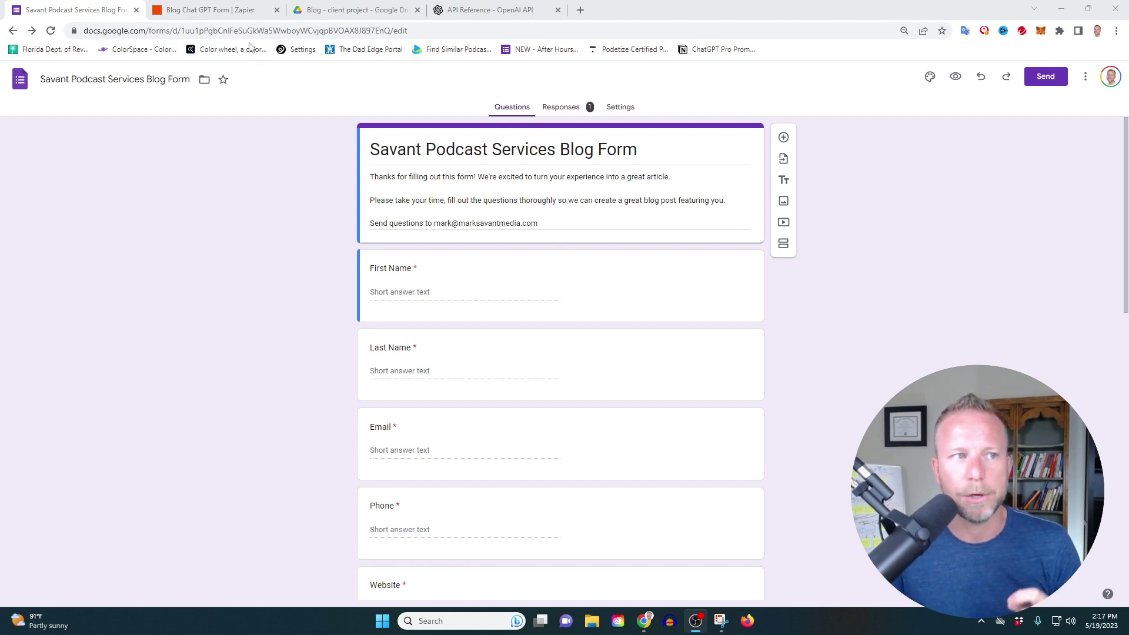
pyautogui.click(241, 10)
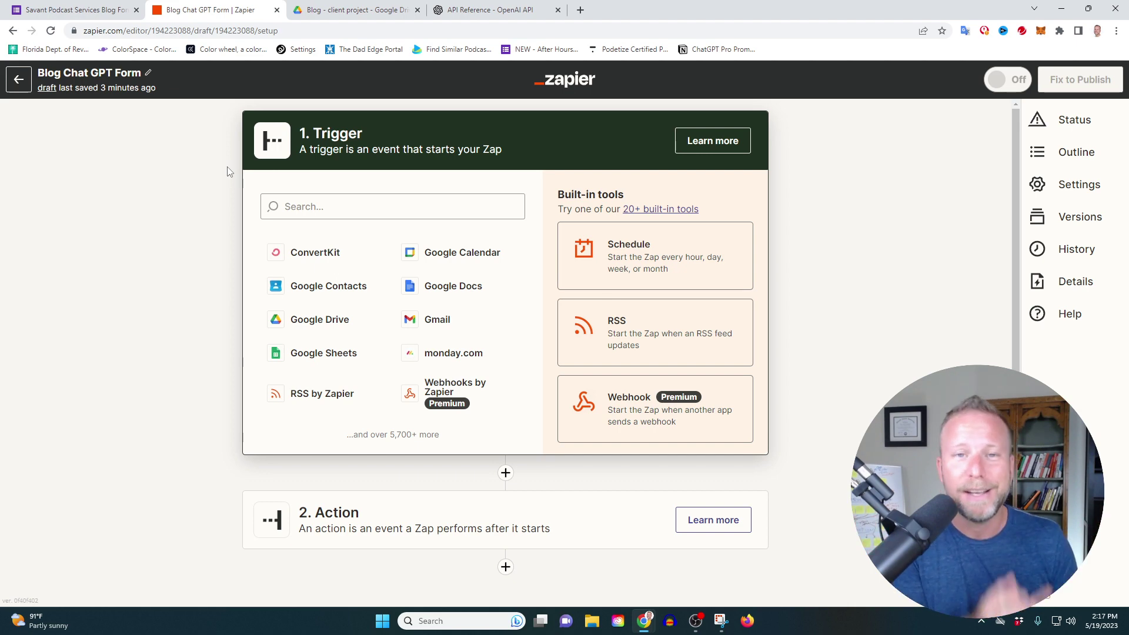
pyautogui.click(411, 203)
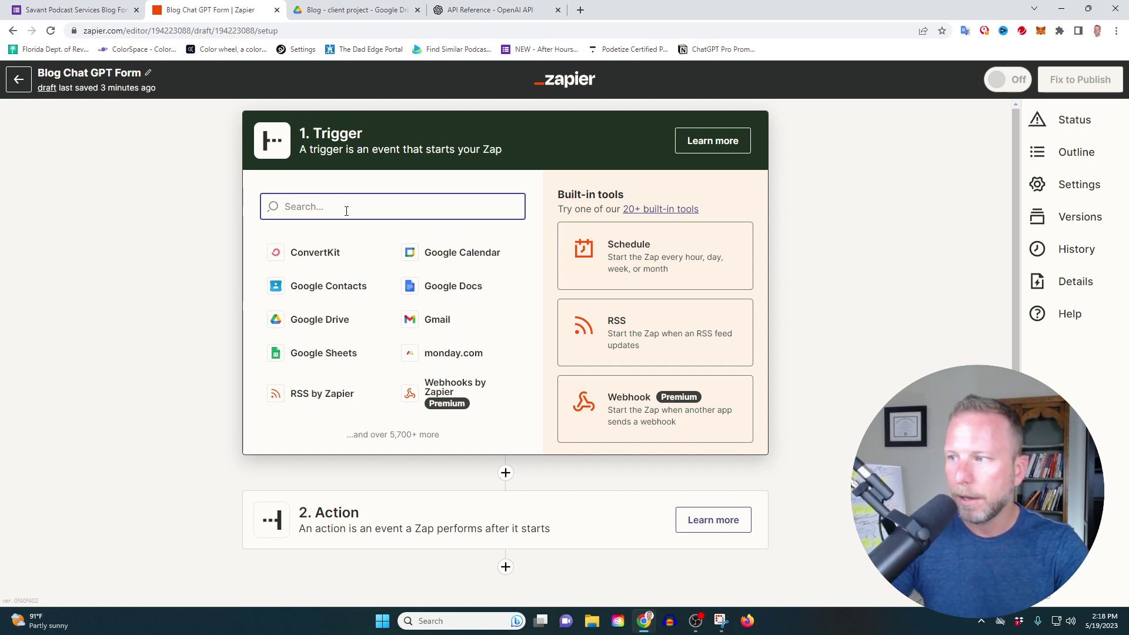
pyautogui.write('form')
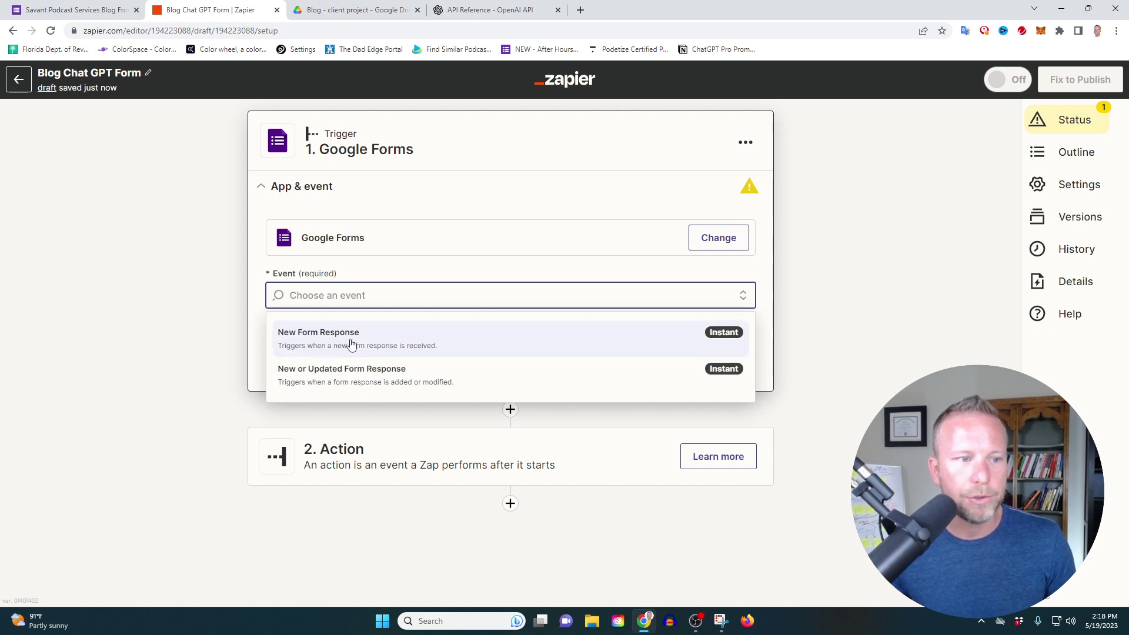
pyautogui.click(353, 343)
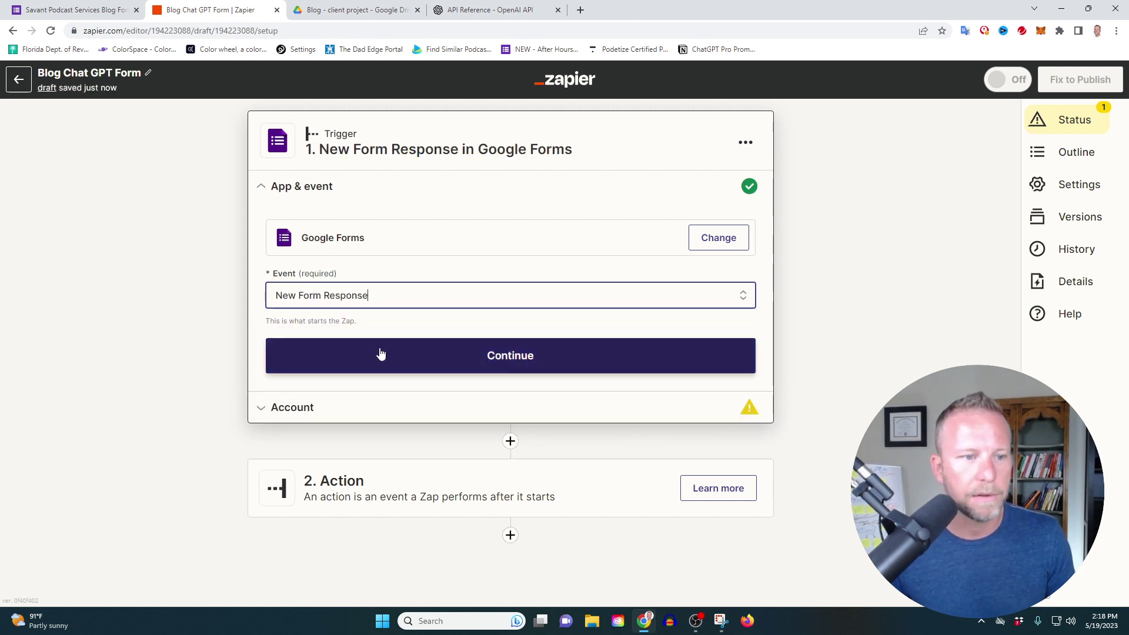
# Connect the first Google Forms account to the trigger
pyautogui.click(378, 353)
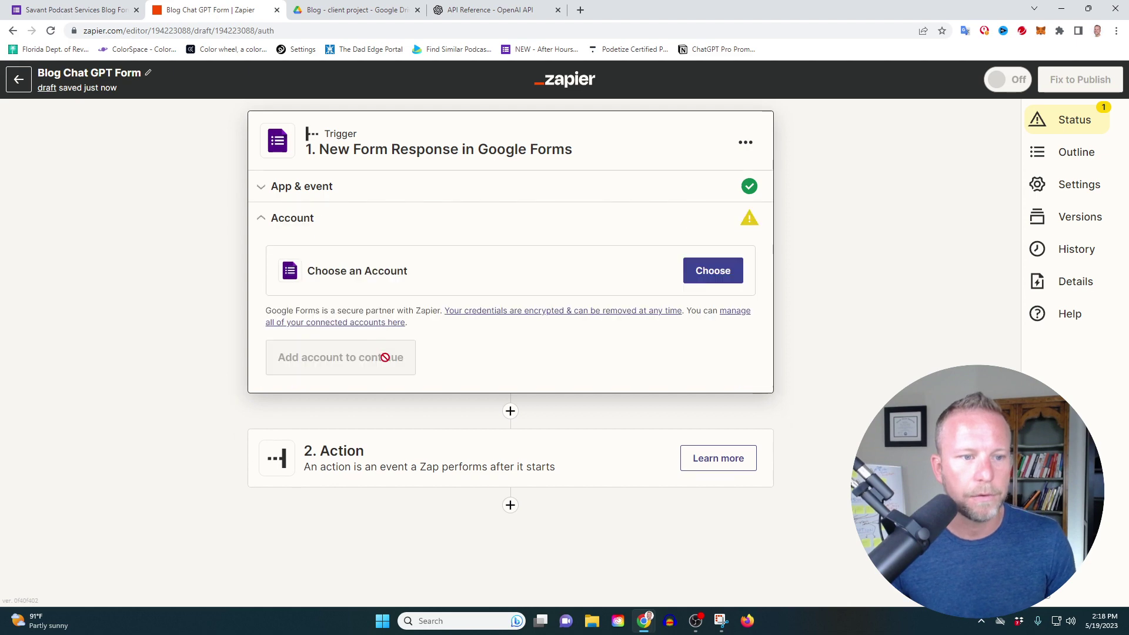
pyautogui.click(713, 273)
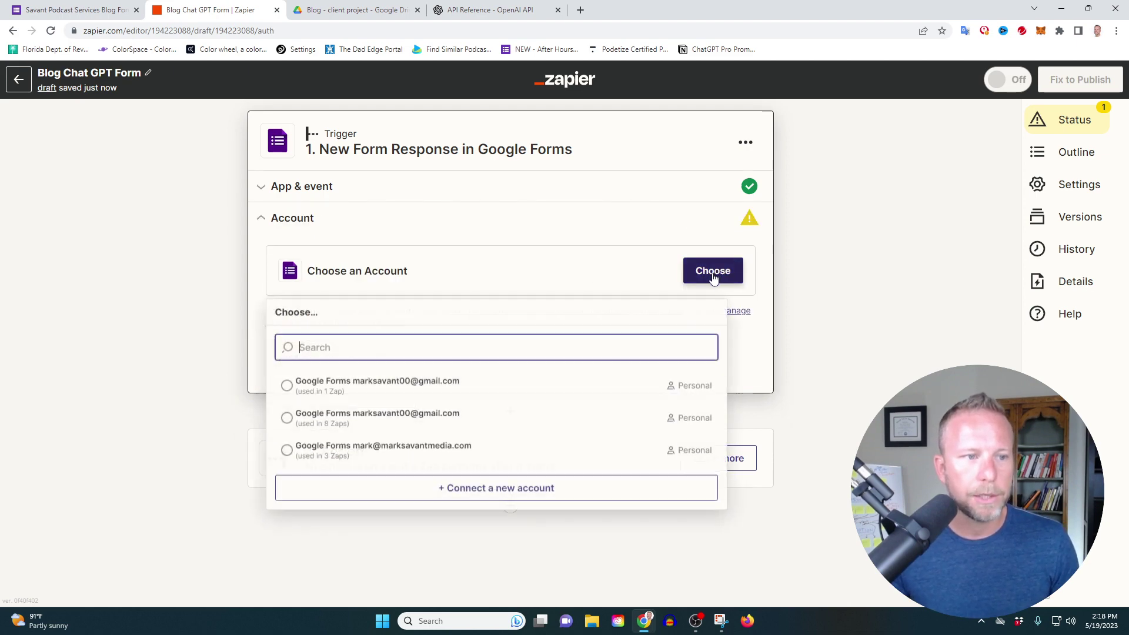
pyautogui.click(457, 395)
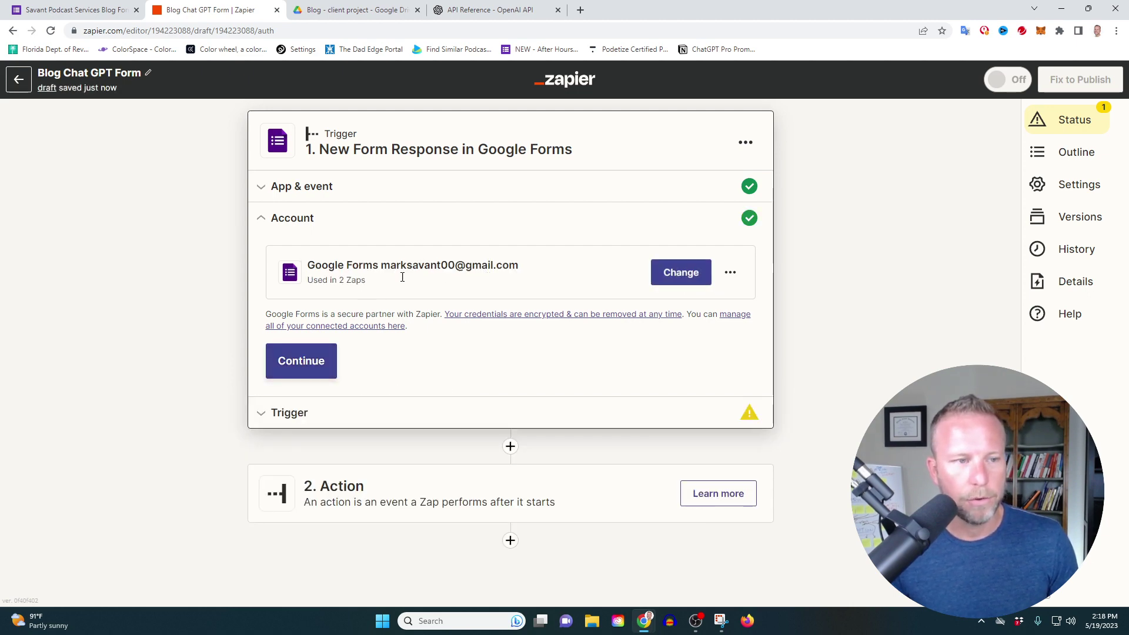
pyautogui.click(318, 360)
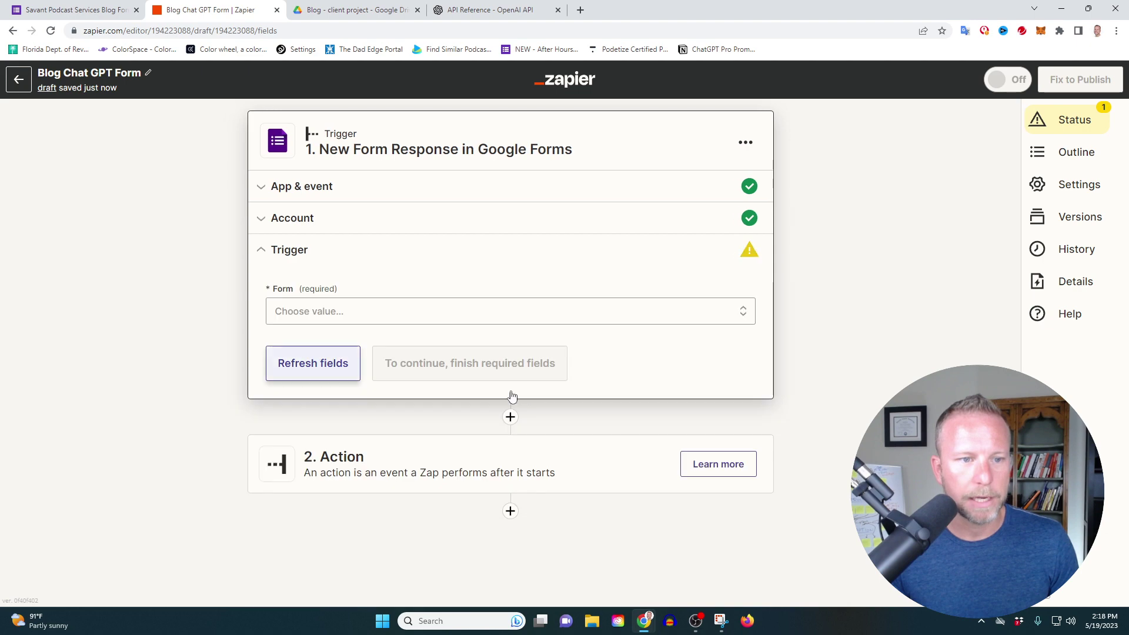
# Select the Savant Podcast Services Blog Form as the trigger's form
pyautogui.click(444, 317)
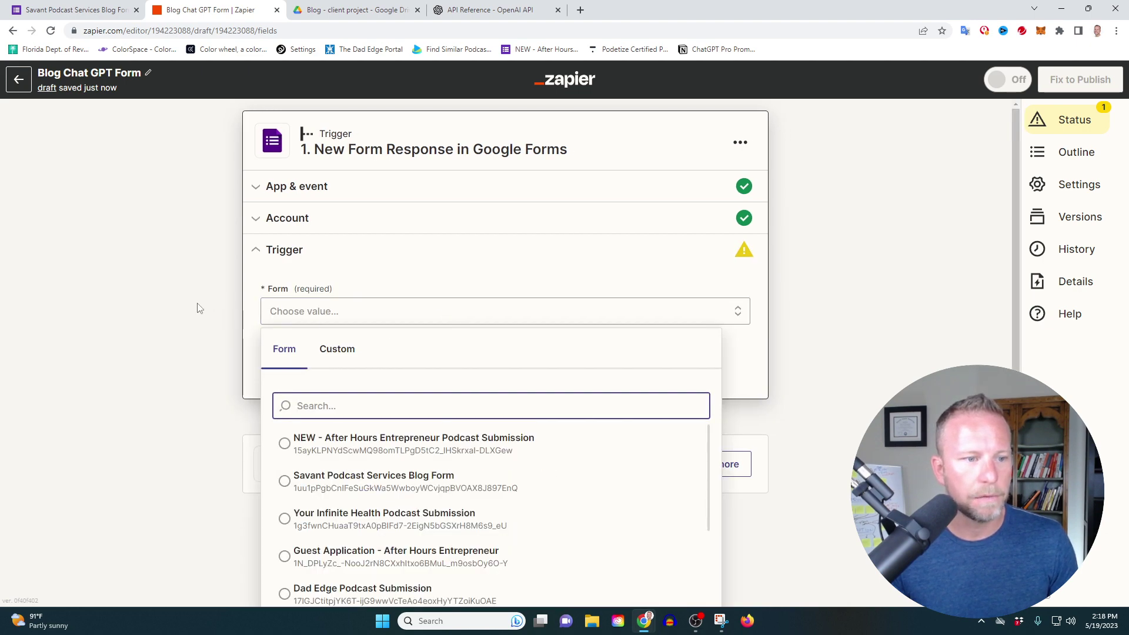
pyautogui.click(409, 483)
pyautogui.click(398, 365)
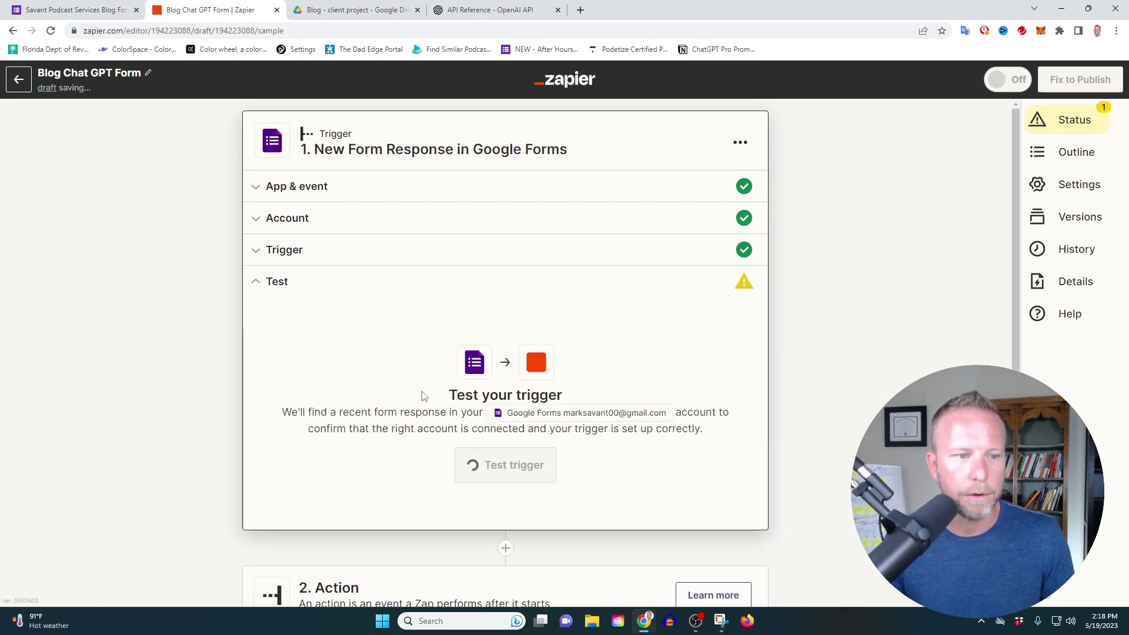
# Test the trigger, then view the form's single response in Google Forms
pyautogui.click(523, 468)
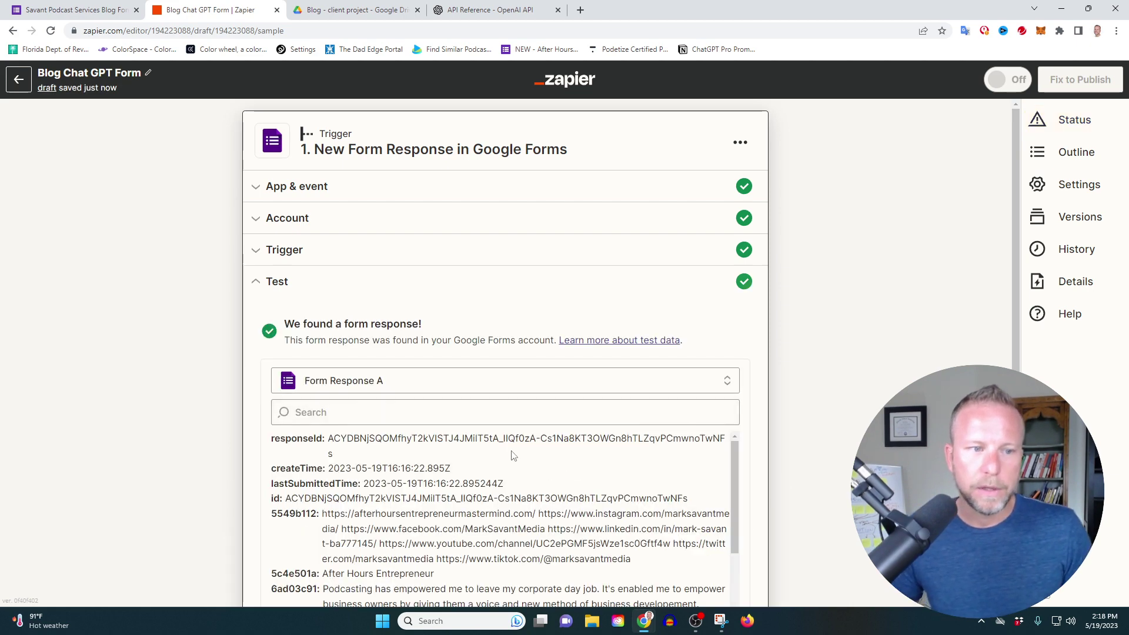
pyautogui.hotkey('ctrl', 'shift', 'Tab')
pyautogui.click(568, 109)
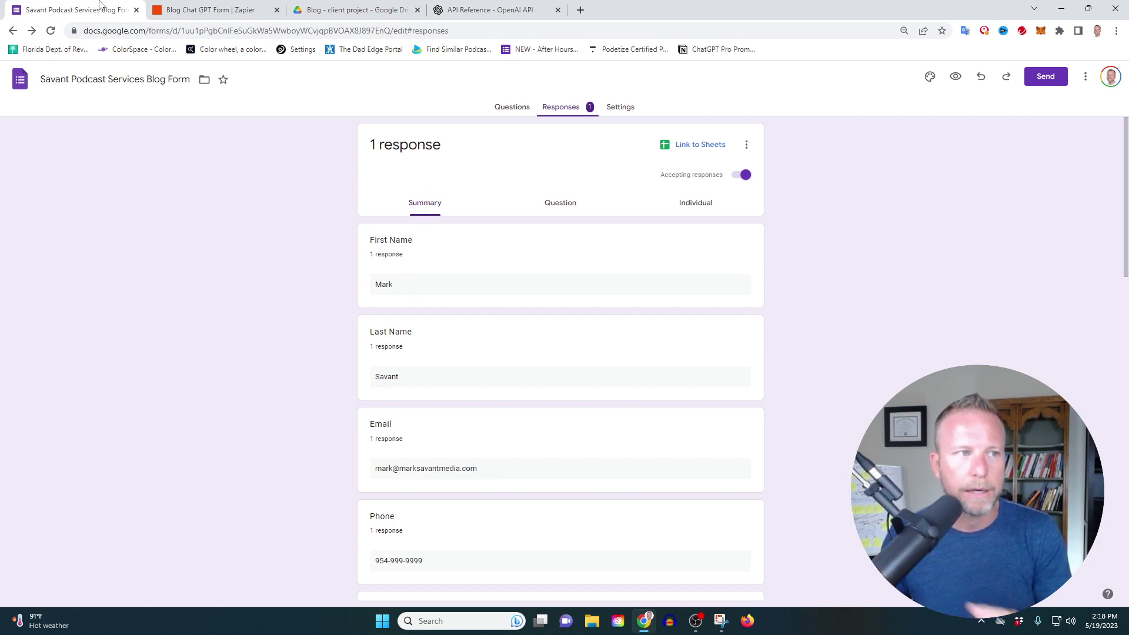
# Return to the blog form's Questions tab in Google Forms
pyautogui.click(511, 108)
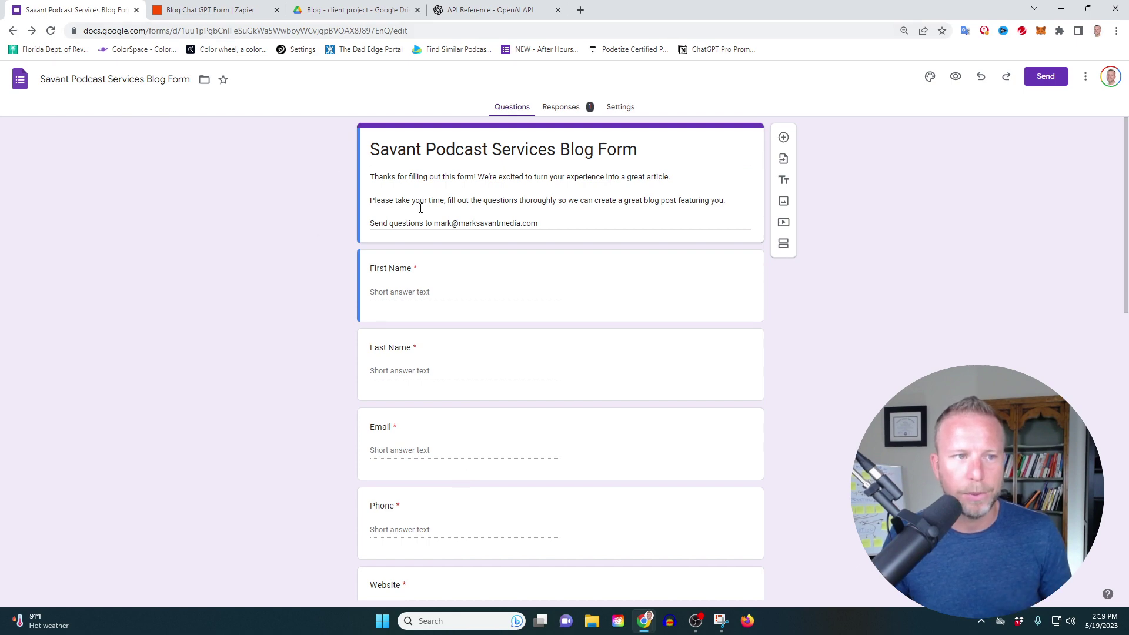
# Review the sample response's fields in Zapier and continue to the Action step
pyautogui.click(237, 12)
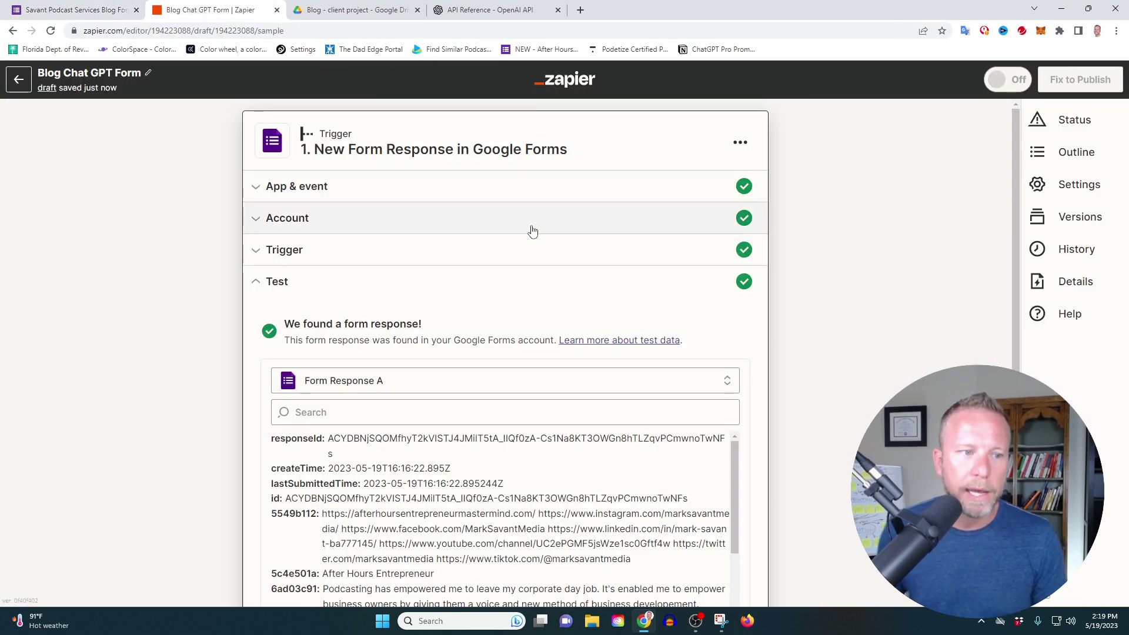
pyautogui.scroll(-2, 1011, 294)
pyautogui.scroll(-1, 595, 324)
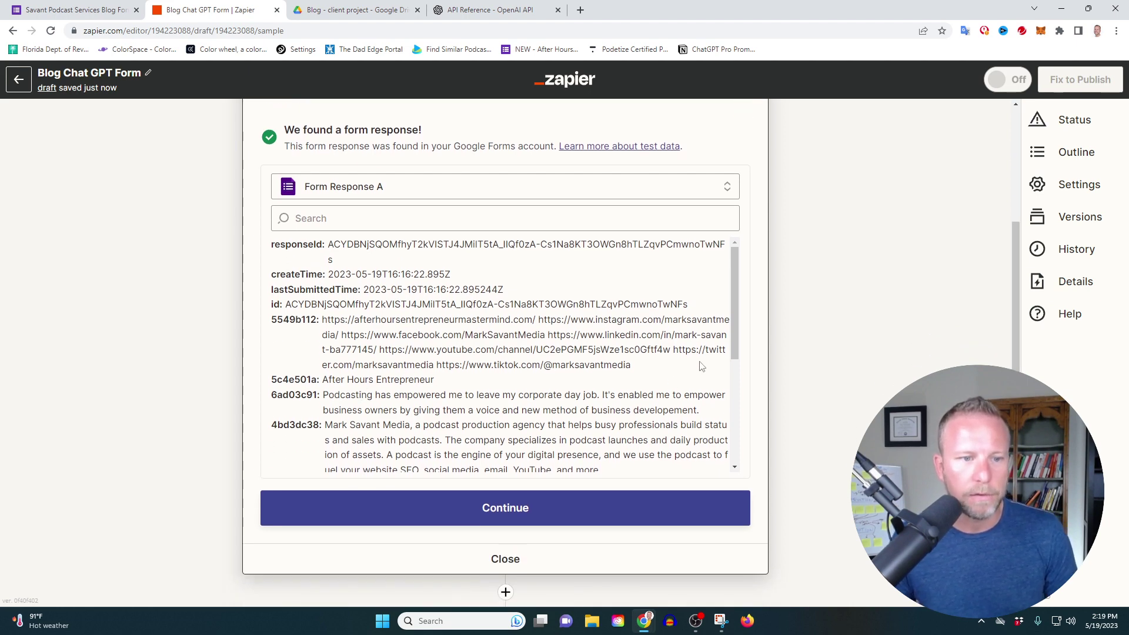
pyautogui.scroll(-3, 723, 400)
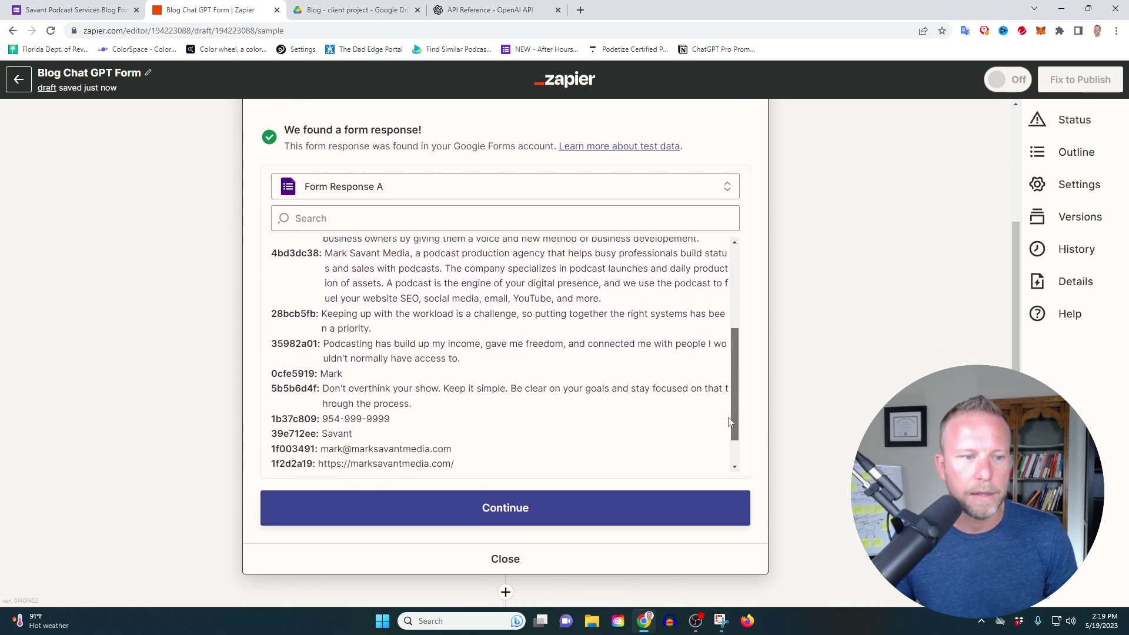
pyautogui.scroll(-1, 729, 423)
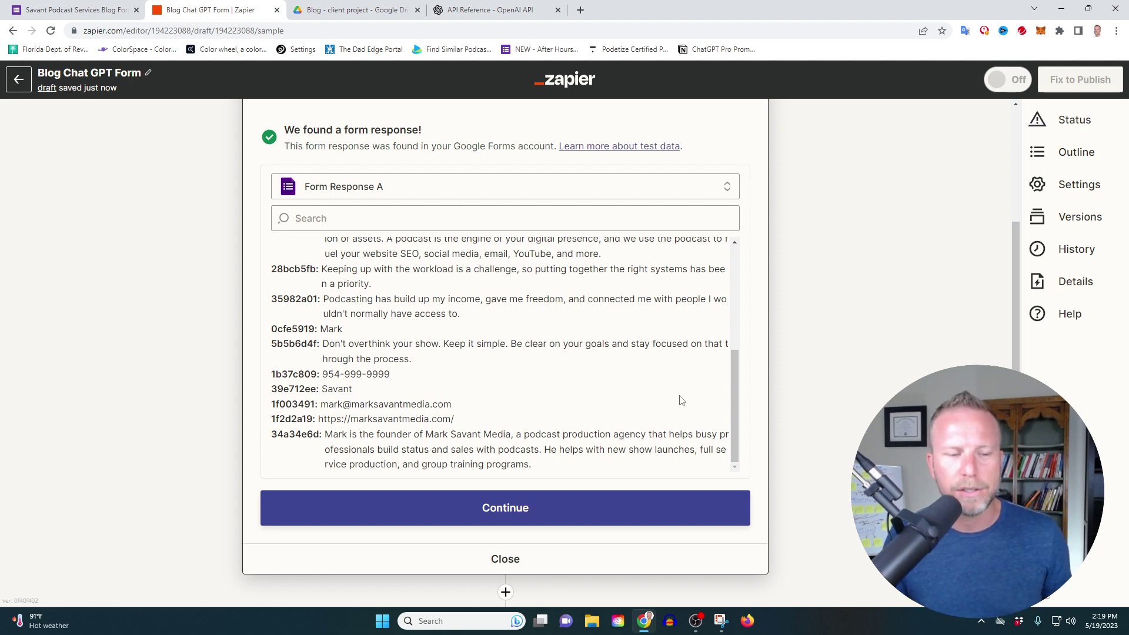
pyautogui.click(541, 517)
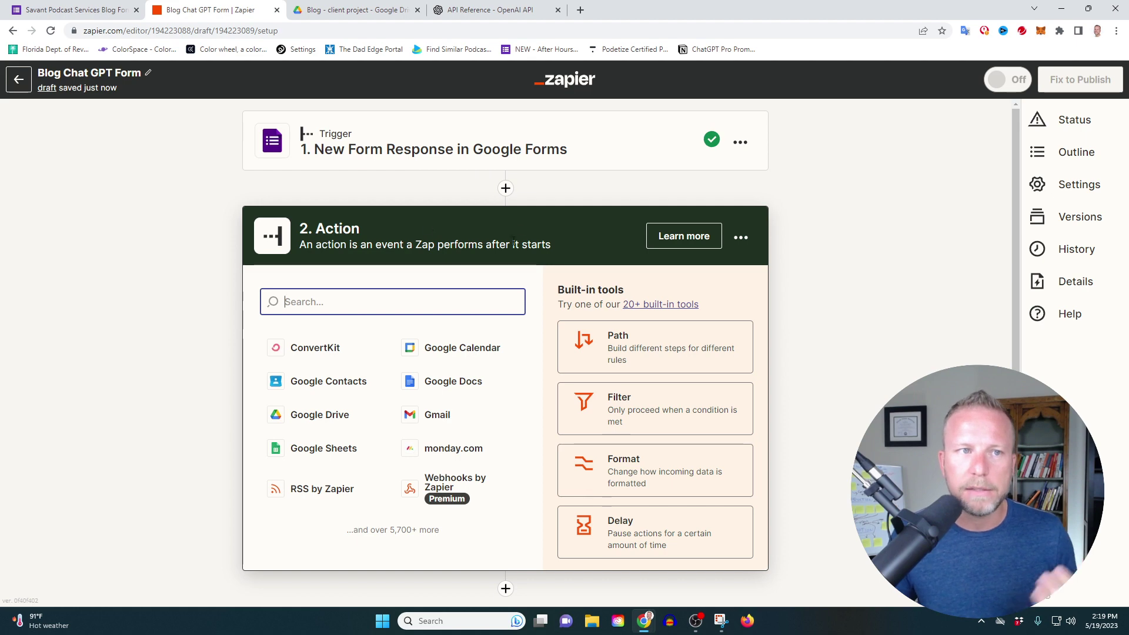
# After checking the OpenAI API reference, search 'chat' and choose ChatGPT as the action app
pyautogui.click(516, 10)
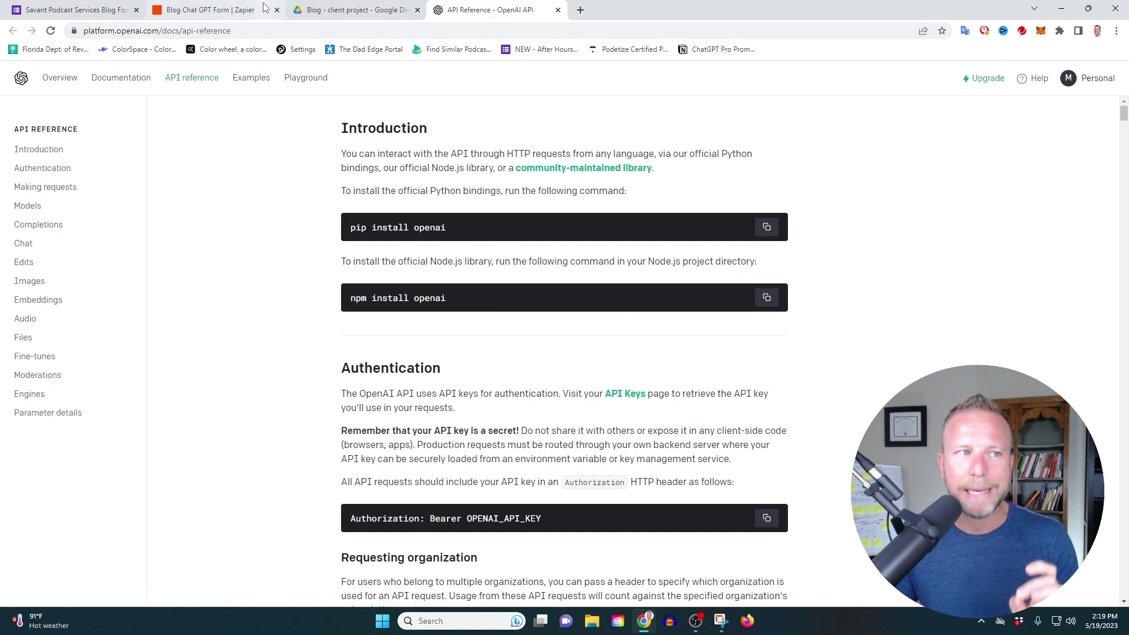
pyautogui.click(227, 13)
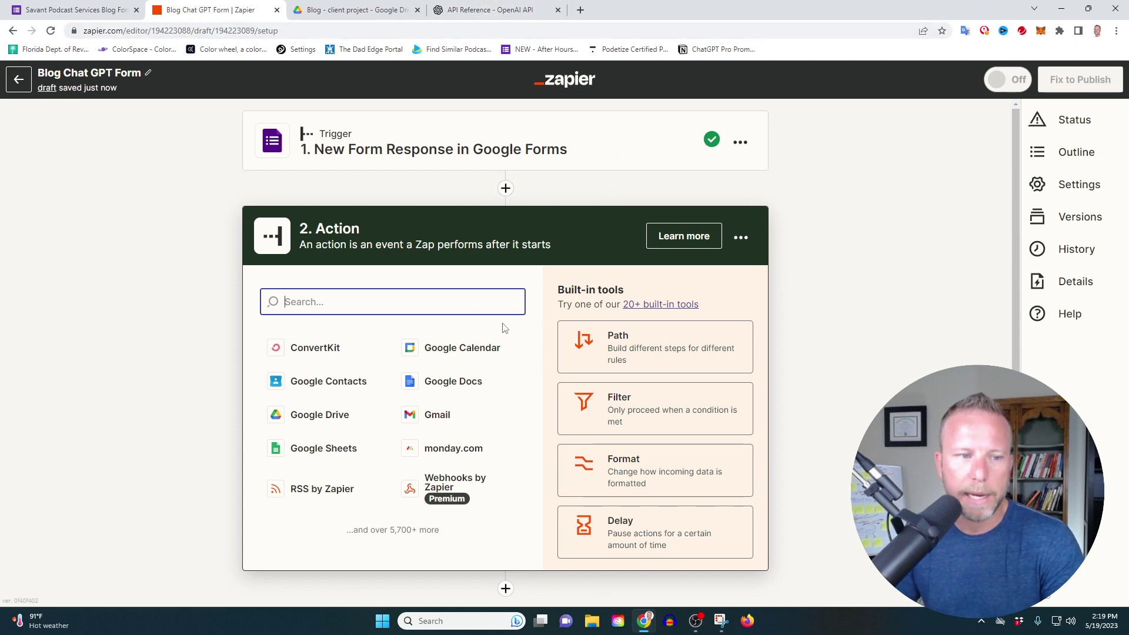
pyautogui.write('chat')
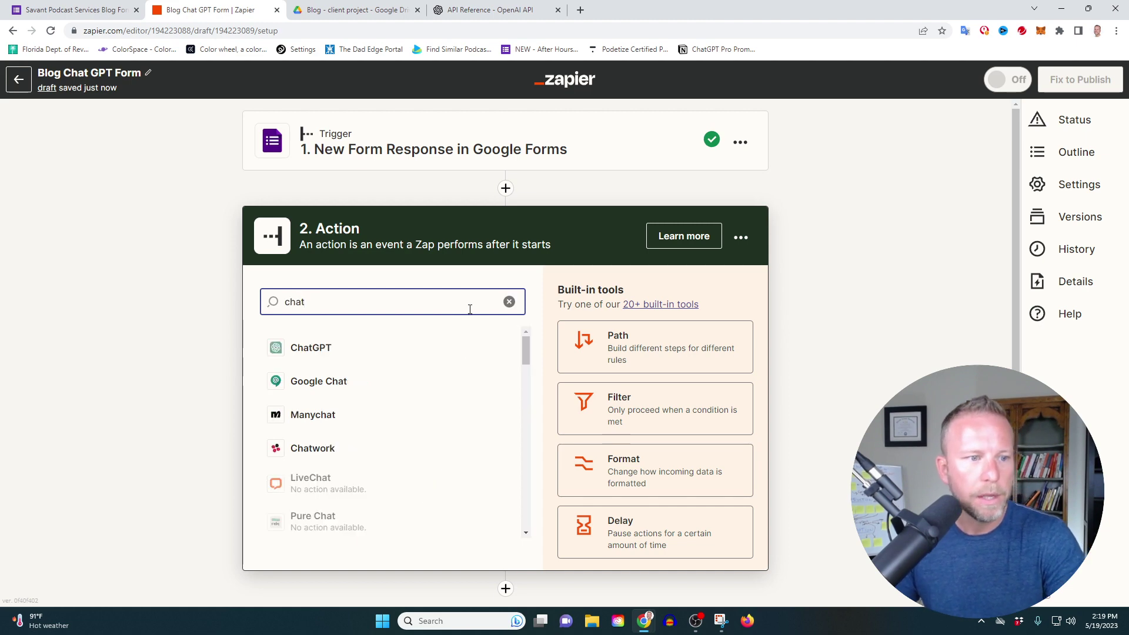
pyautogui.click(320, 349)
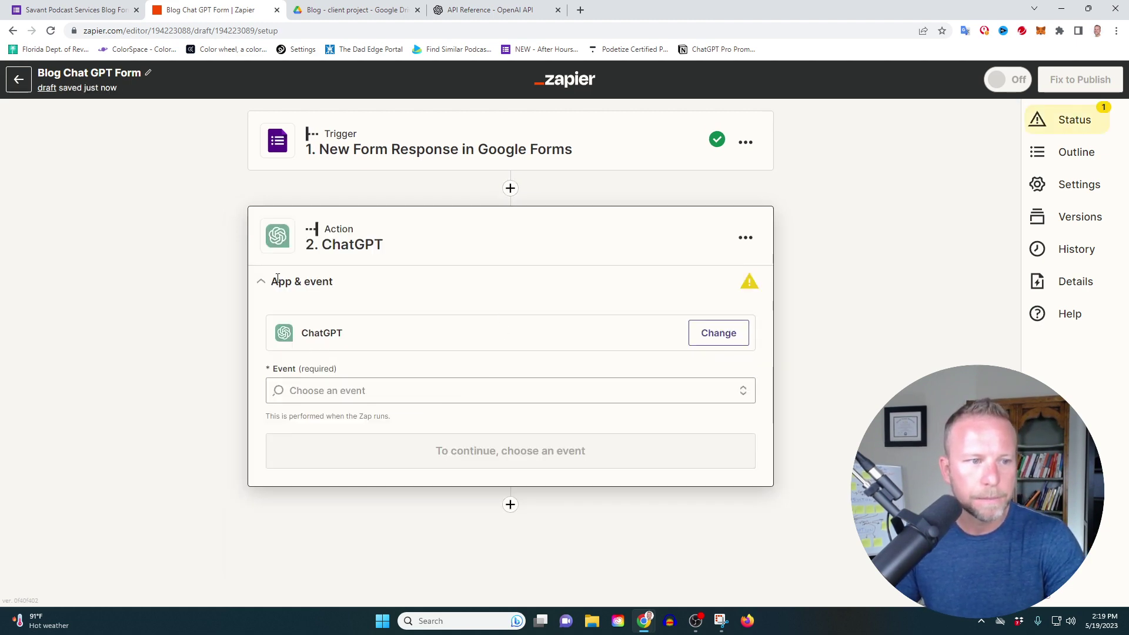
# Set the ChatGPT event to Conversation and connect the ChatGPT #2 account
pyautogui.click(558, 389)
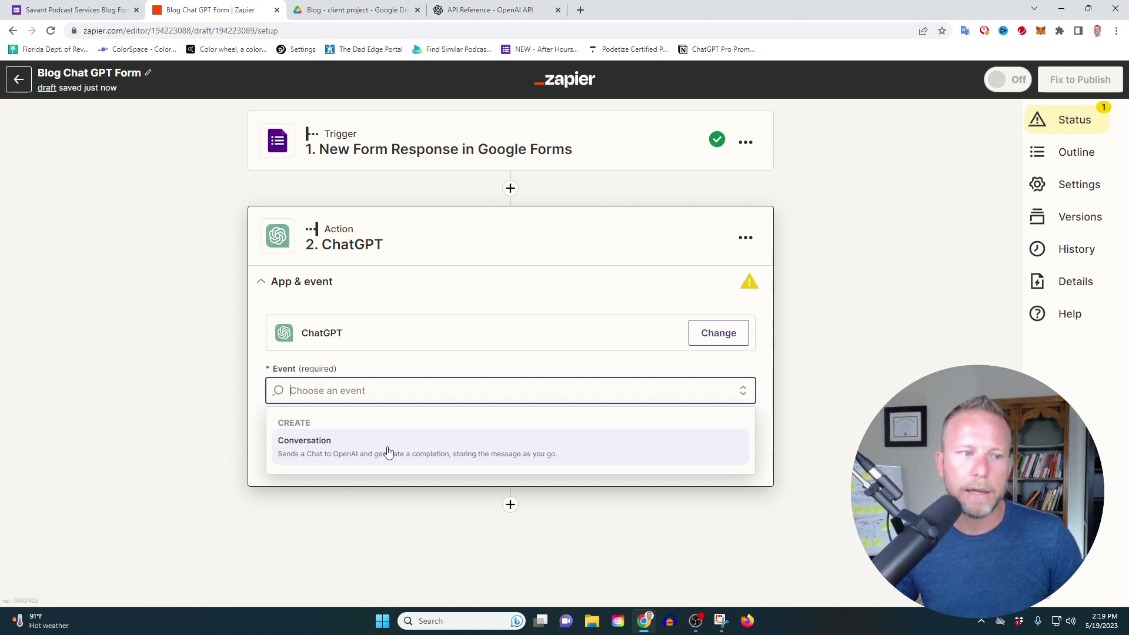
pyautogui.click(388, 452)
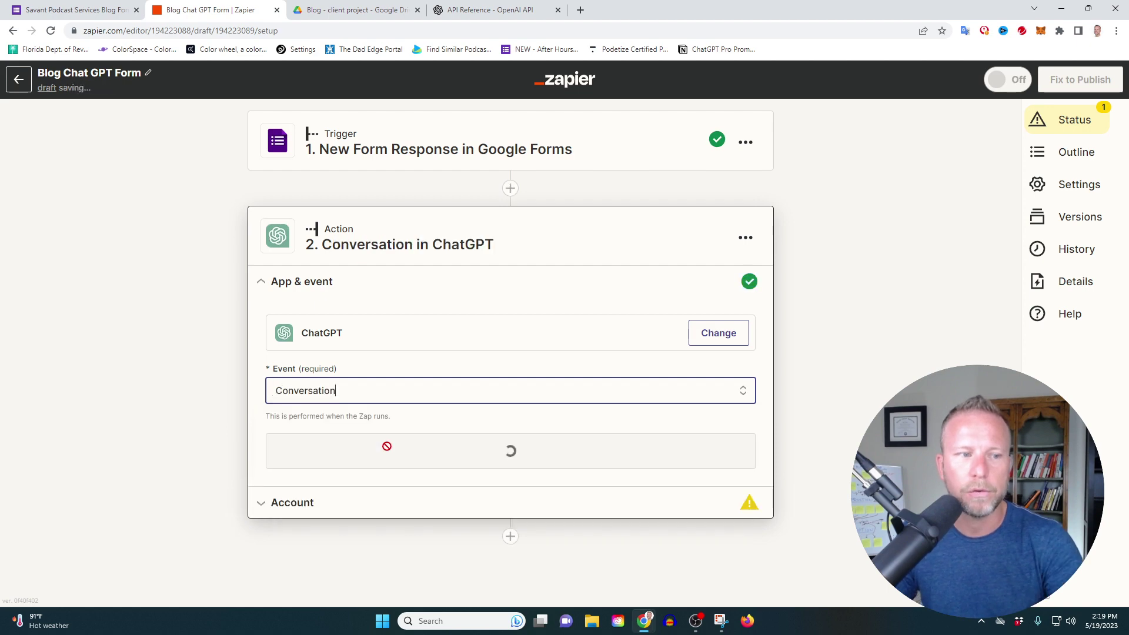
pyautogui.click(427, 438)
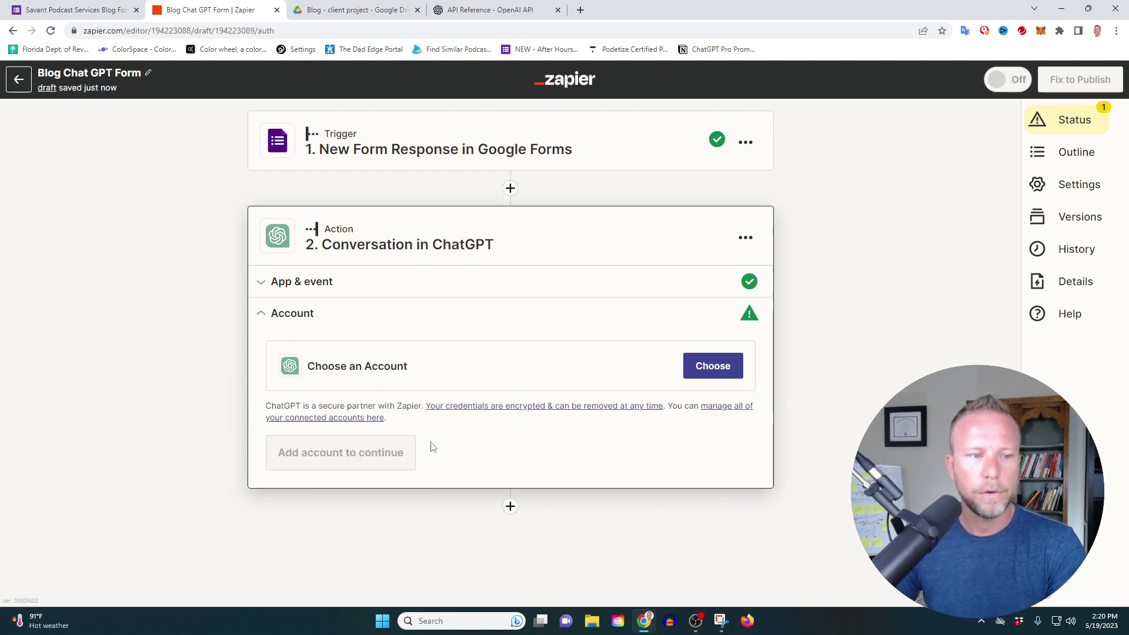
pyautogui.click(728, 370)
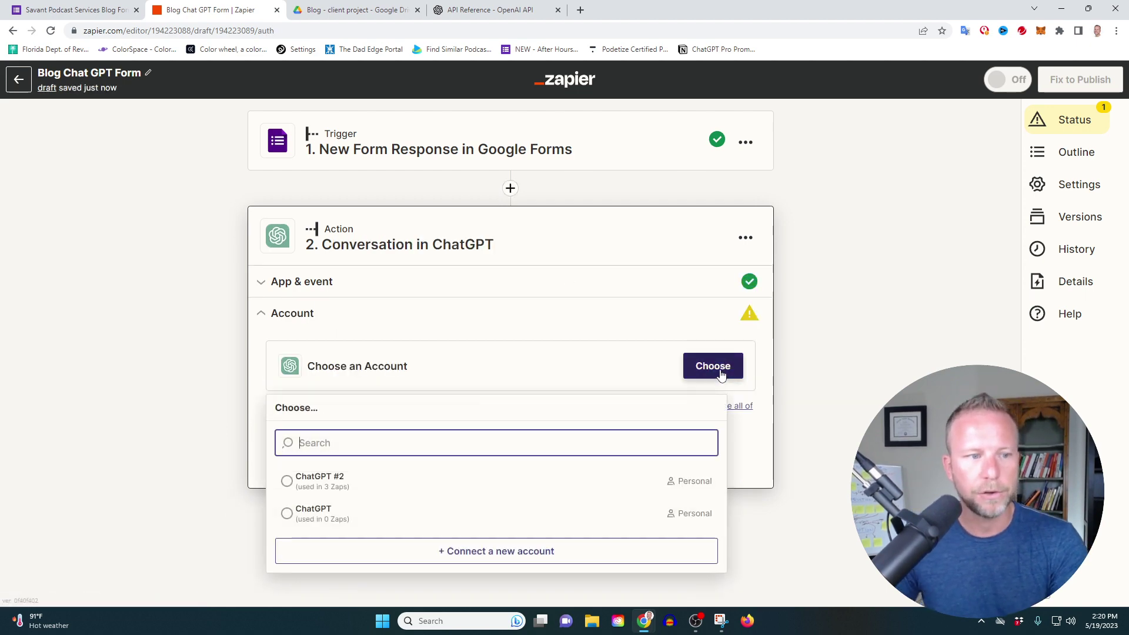
pyautogui.click(361, 486)
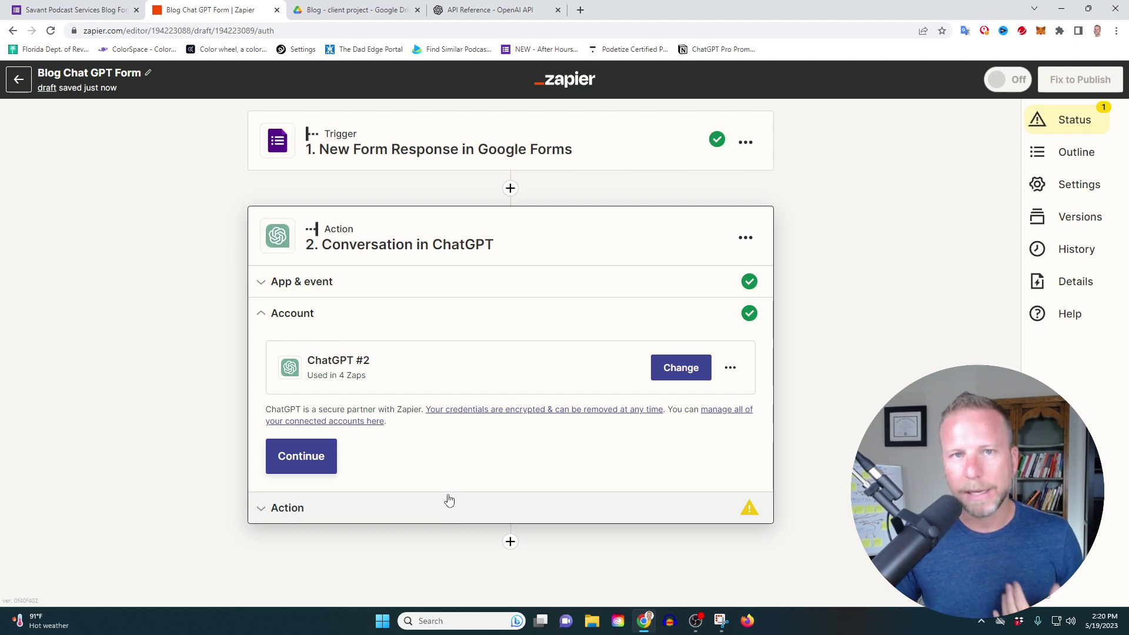
# Type the User Message: an expert blog writer focused on maximizing SEO for the website
pyautogui.click(320, 457)
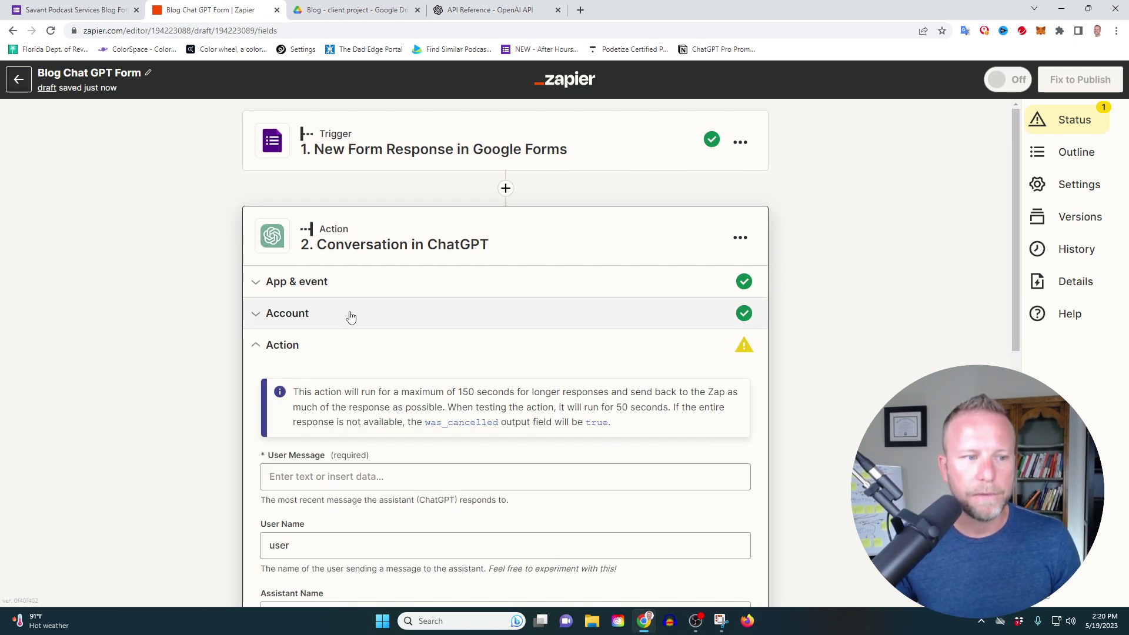
pyautogui.scroll(-3, 363, 318)
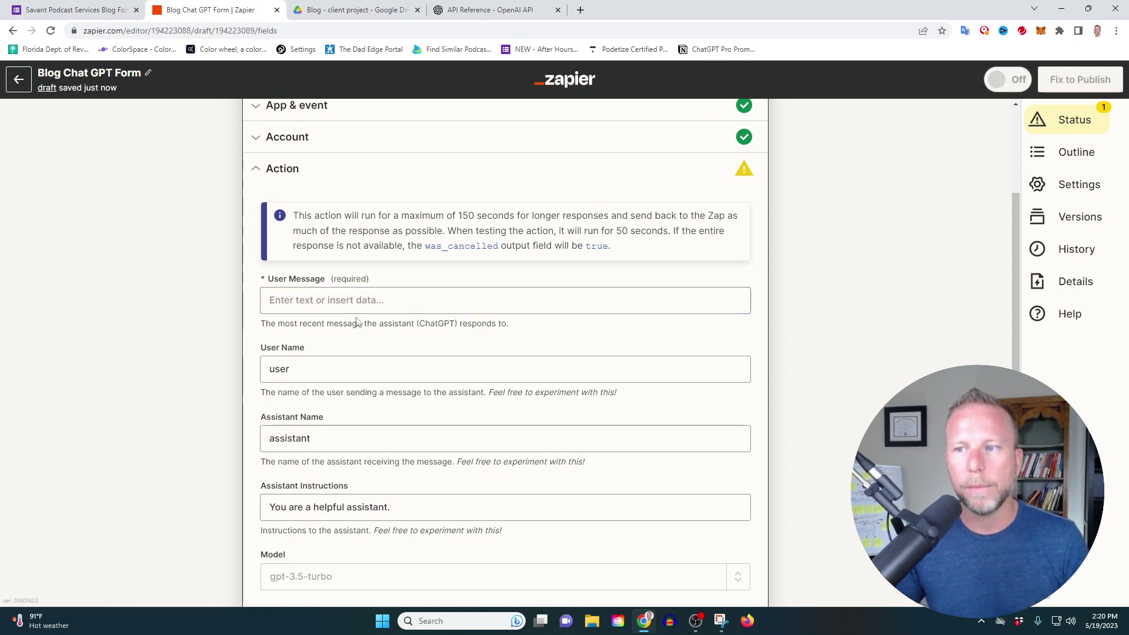
pyautogui.click(403, 303)
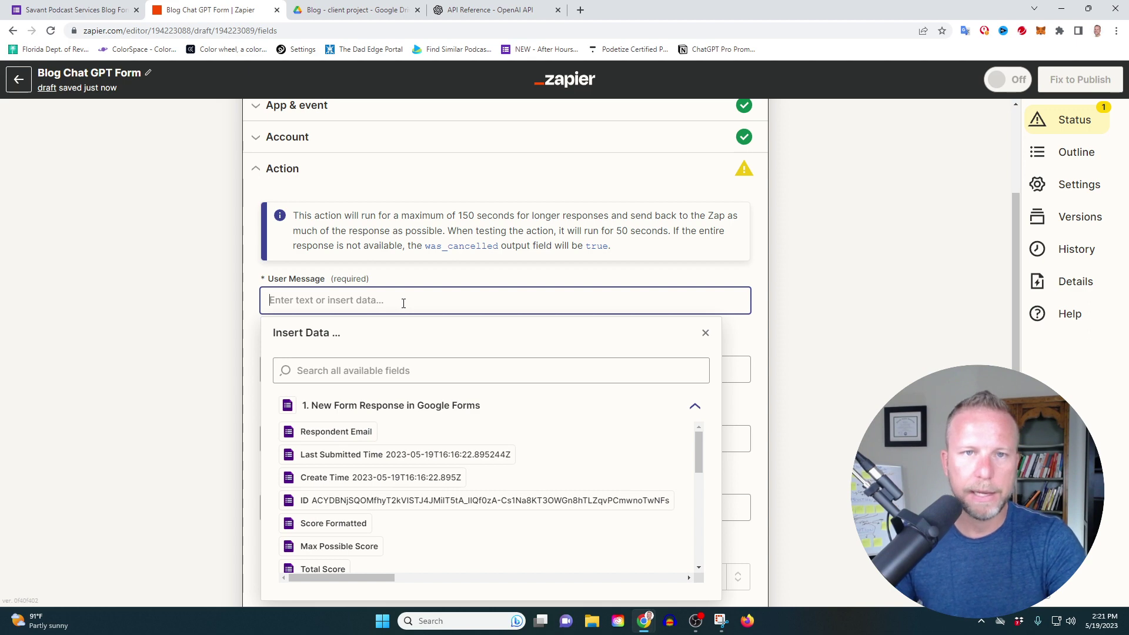
pyautogui.write('You are an expert blog writer. You are focused on maximizing SEO for the website. Our goal with this blog is to highlight business podcasters, their journey, their business, and how the')
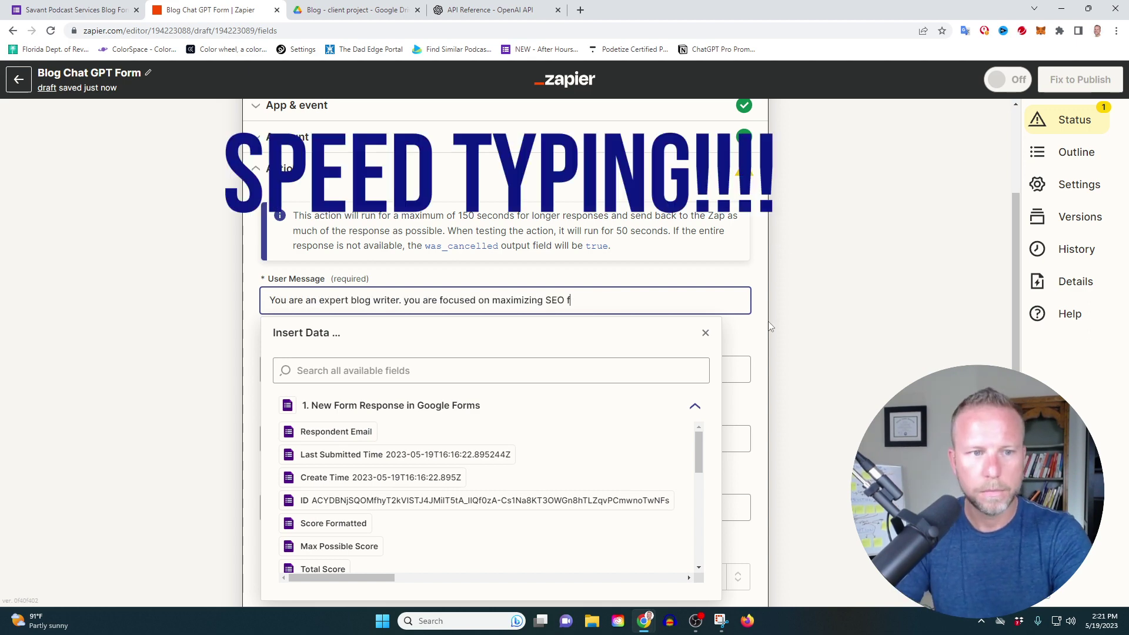
pyautogui.write('ir podcast has helped their business. The reader of the blog will be business owners that either already have a podcast or are considering starting a podcast.')
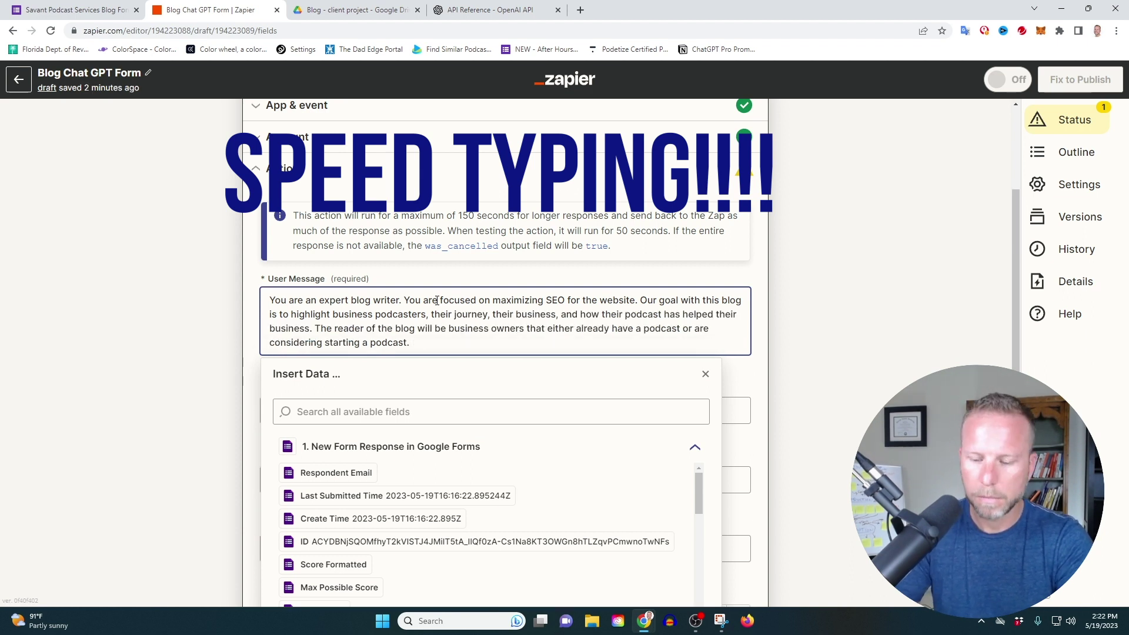
pyautogui.write(' My goal with this blog is to convince readers they should book a call with me to discuss our company producing their podcast.')
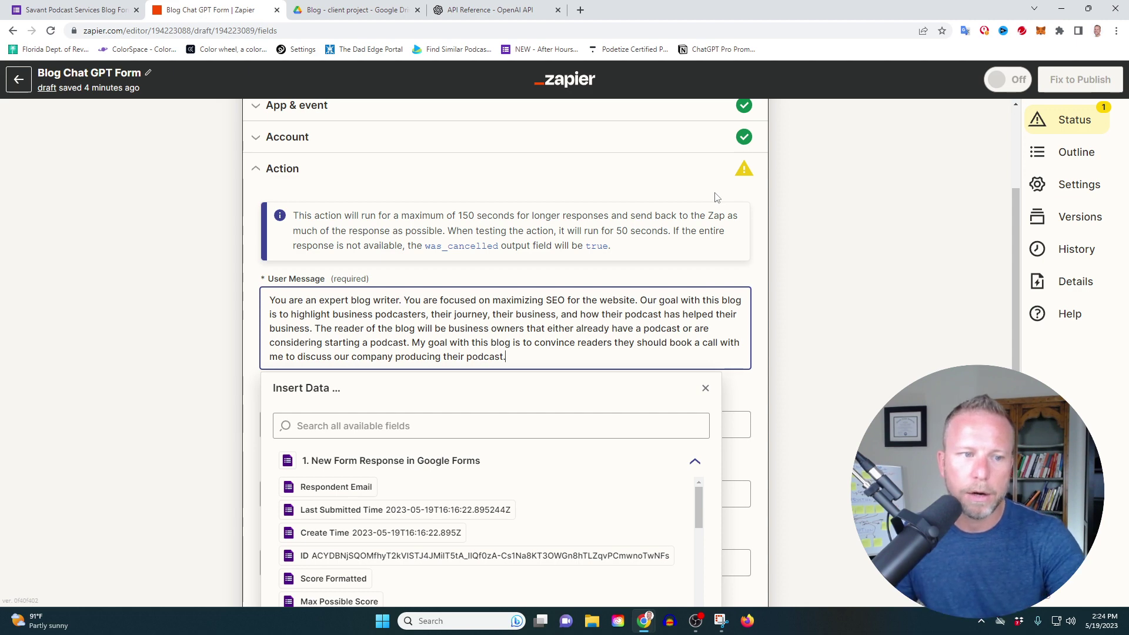
# Rewrite the prompt's ending to 'how their business would be improved by working with our podcast production agency'
pyautogui.moveTo(507, 360); pyautogui.dragTo(331, 363)
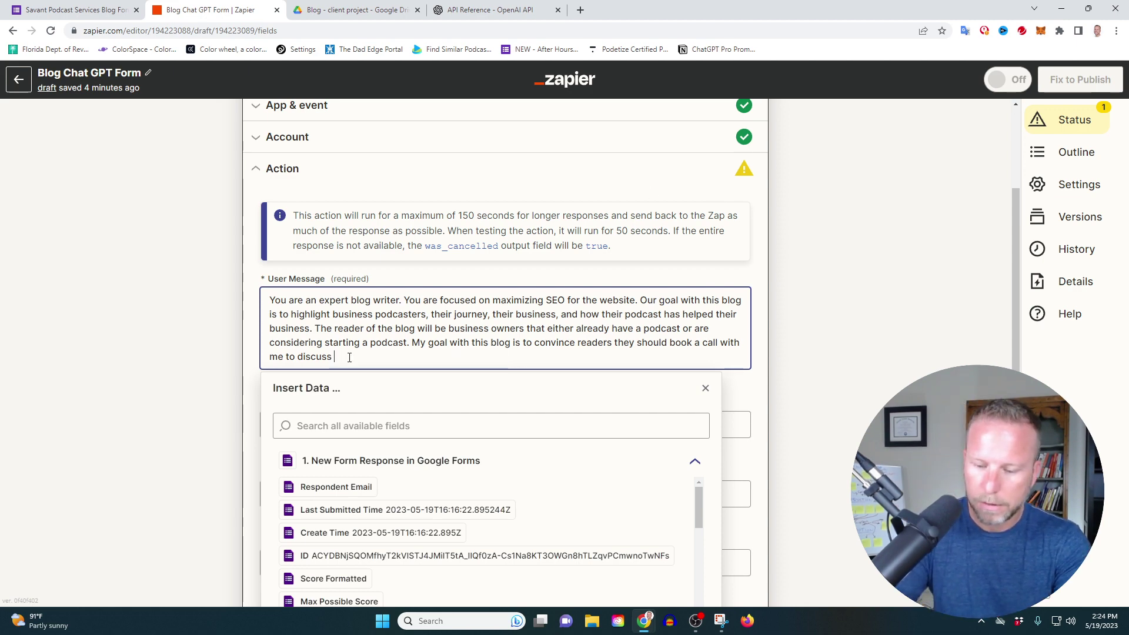
pyautogui.write('tarting a podcast')
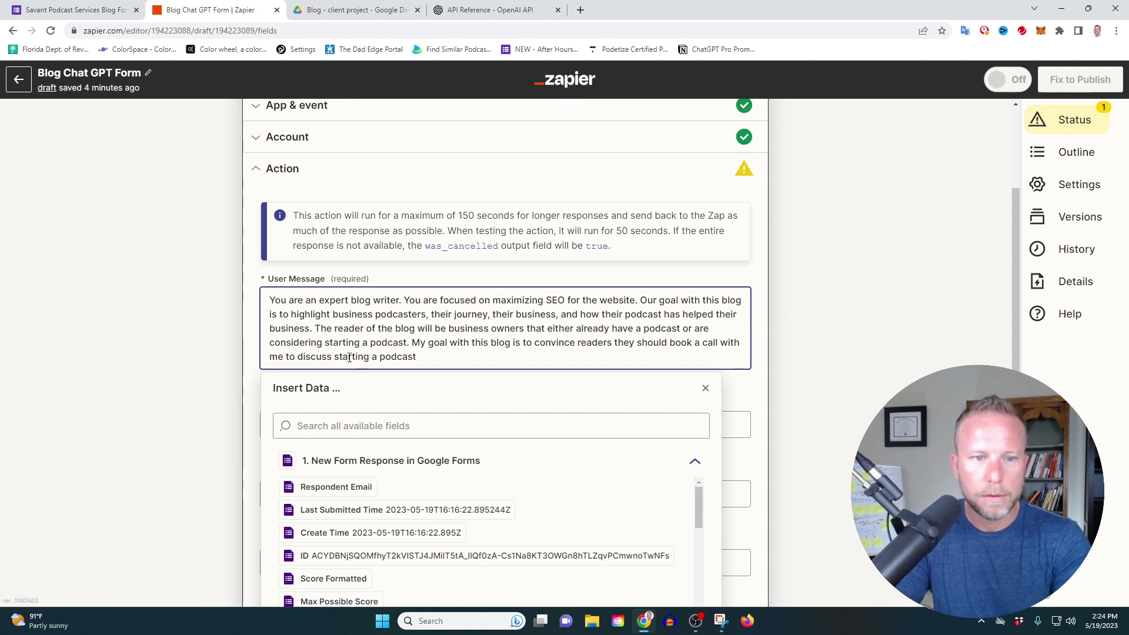
pyautogui.press('BackSpace')
pyautogui.press('BackSpace')
pyautogui.press('BackSpace')
pyautogui.press('BackSpace')
pyautogui.press('BackSpace')
pyautogui.press('BackSpace')
pyautogui.press('BackSpace')
pyautogui.press('BackSpace')
pyautogui.press('BackSpace')
pyautogui.press('BackSpace')
pyautogui.press('BackSpace')
pyautogui.press('BackSpace')
pyautogui.press('BackSpace')
pyautogui.press('BackSpace')
pyautogui.press('BackSpace')
pyautogui.press('BackSpace')
pyautogui.press('BackSpace')
pyautogui.press('BackSpace')
pyautogui.press('BackSpace')
pyautogui.write('how their business would be improved by working with our podcast production agency')
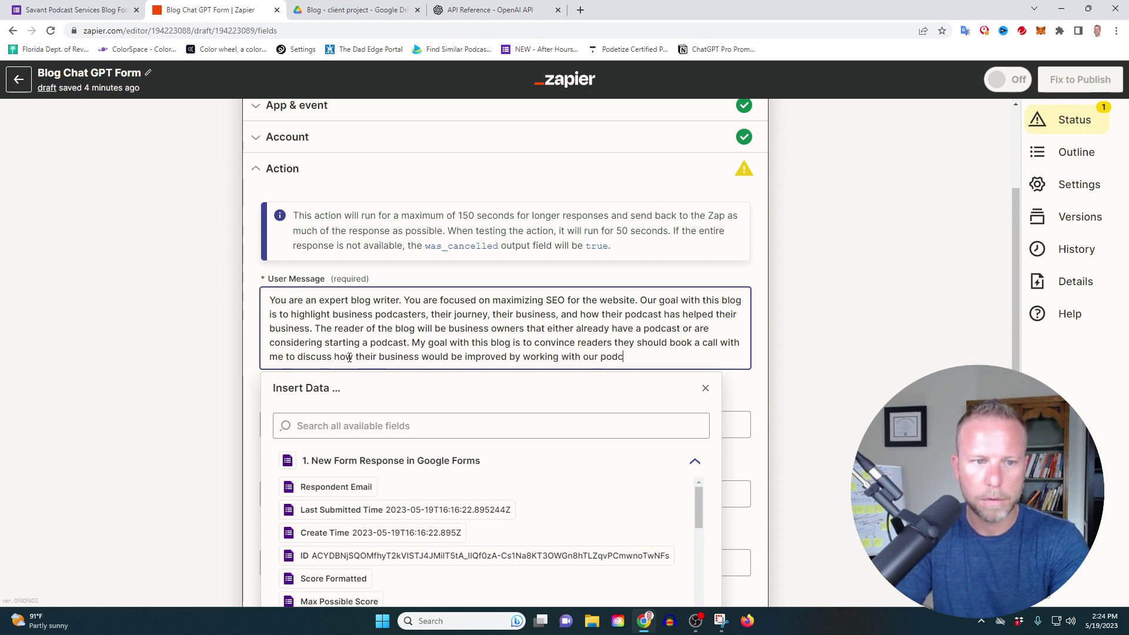
pyautogui.click(813, 364)
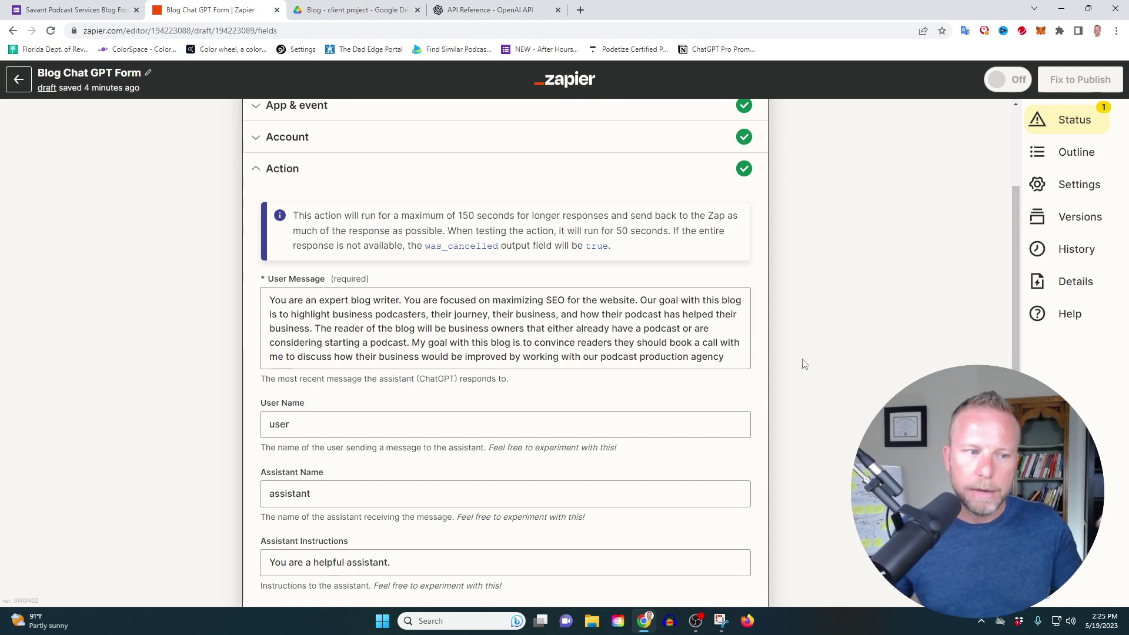
# Write Assistant Instructions requesting a compelling SEO-rich blog article with SEO-rich headers
pyautogui.scroll(-3, 729, 464)
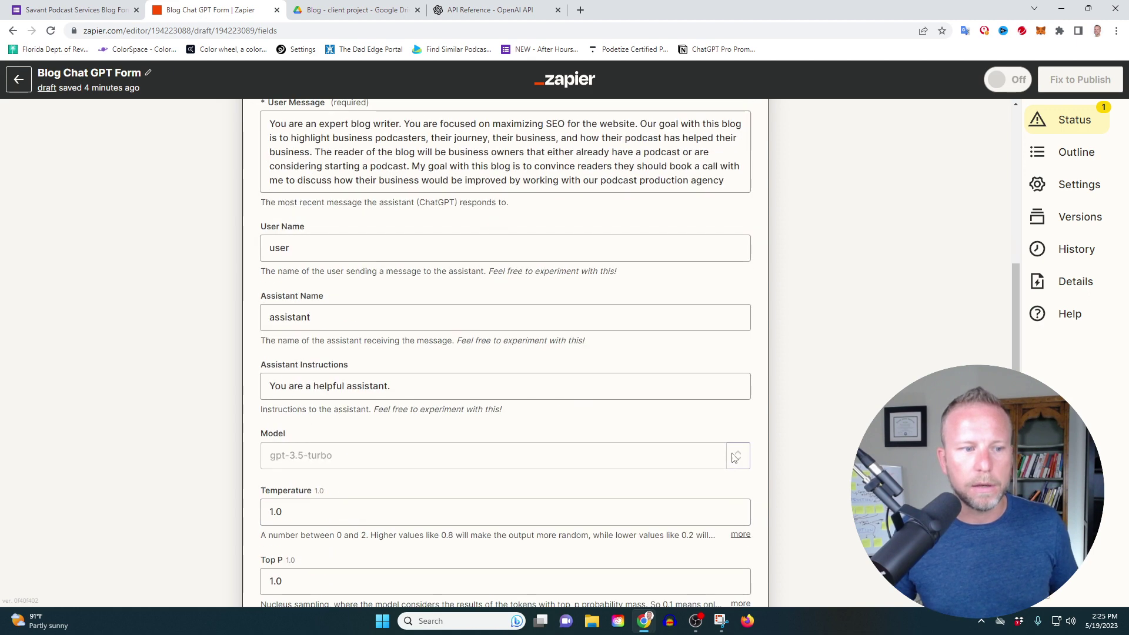
pyautogui.click(263, 388)
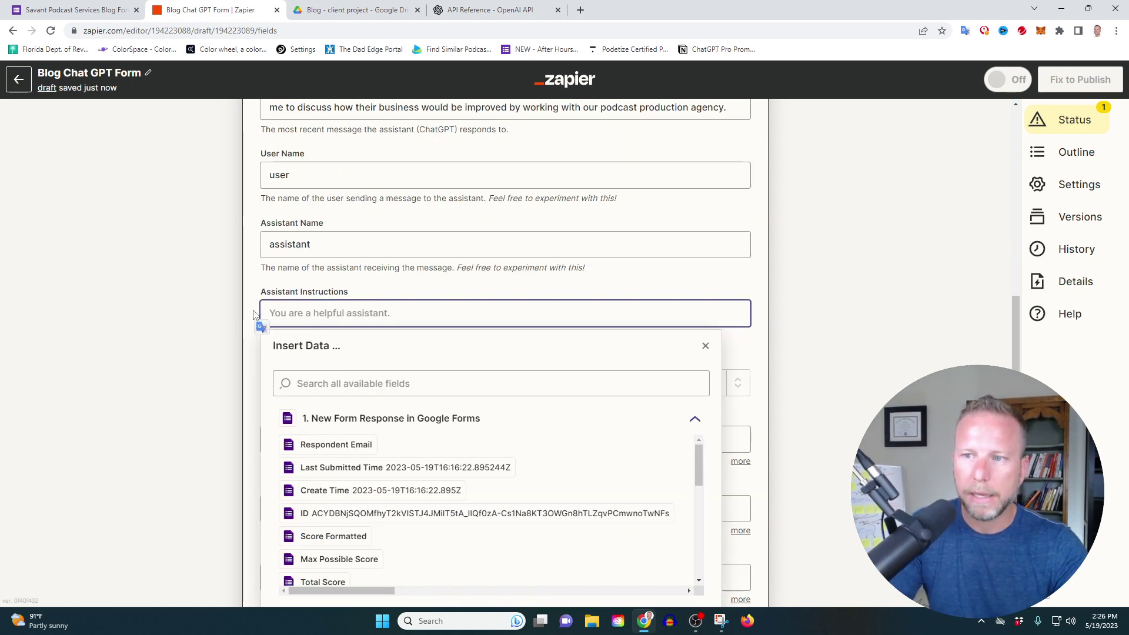
pyautogui.write('Write a compelling SEO-rich blog article. It should be 1500 words. Please also give me a')
pyautogui.scroll(-3, 335, 216)
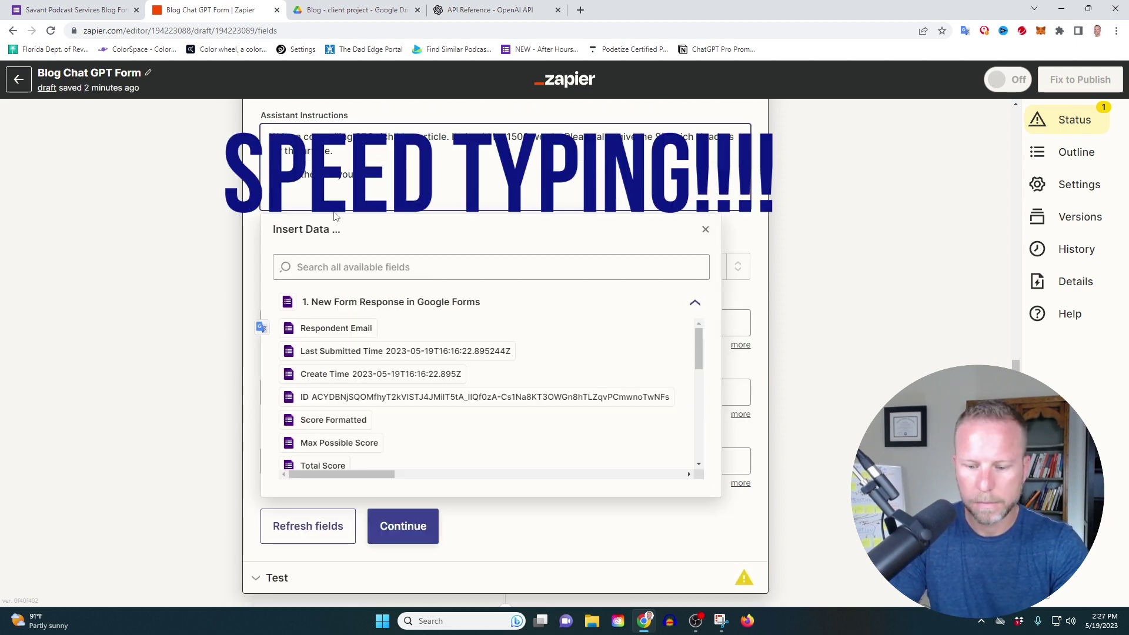
pyautogui.write('me SEO rich Headers for the article. You should end the article by sharing links to the website, social media, podcast, and other reference inputs.')
# Add 'Here's the information you need to write the blog:' with labelled lines mapped to form answers
pyautogui.press('Return')
pyautogui.press('Return')
pyautogui.write("Here's the information you need to write the blog:")
pyautogui.press('Return')
pyautogui.press('Return')
pyautogui.press('Return')
pyautogui.write('Name:')
pyautogui.scroll(-5, 412, 383)
pyautogui.click(320, 345)
pyautogui.click(335, 382)
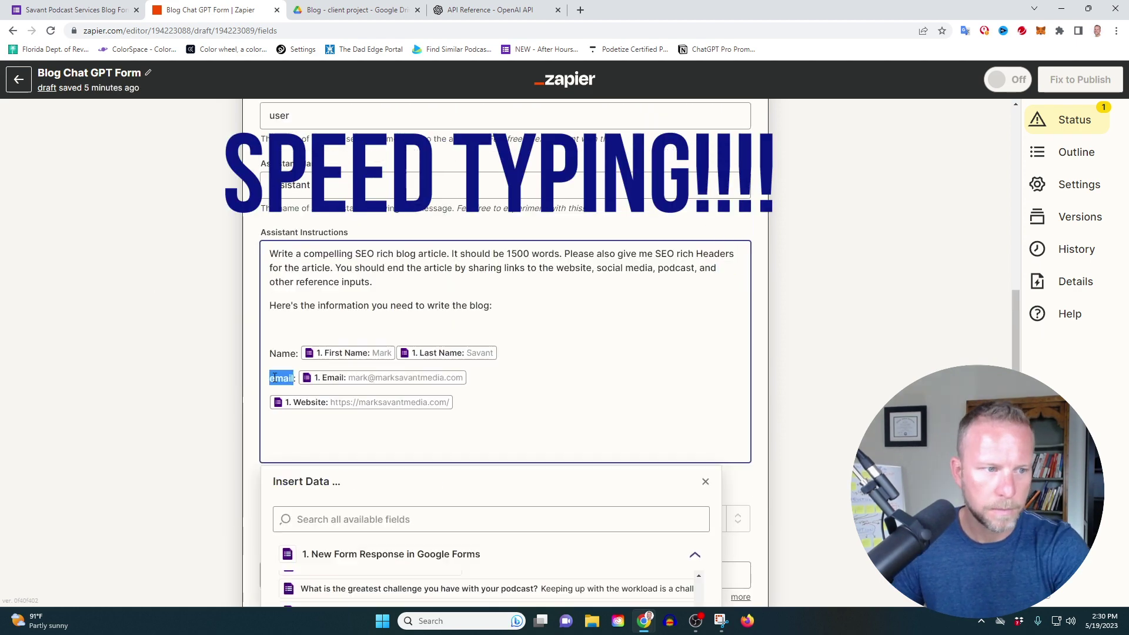
pyautogui.write('Links: Challenges o')
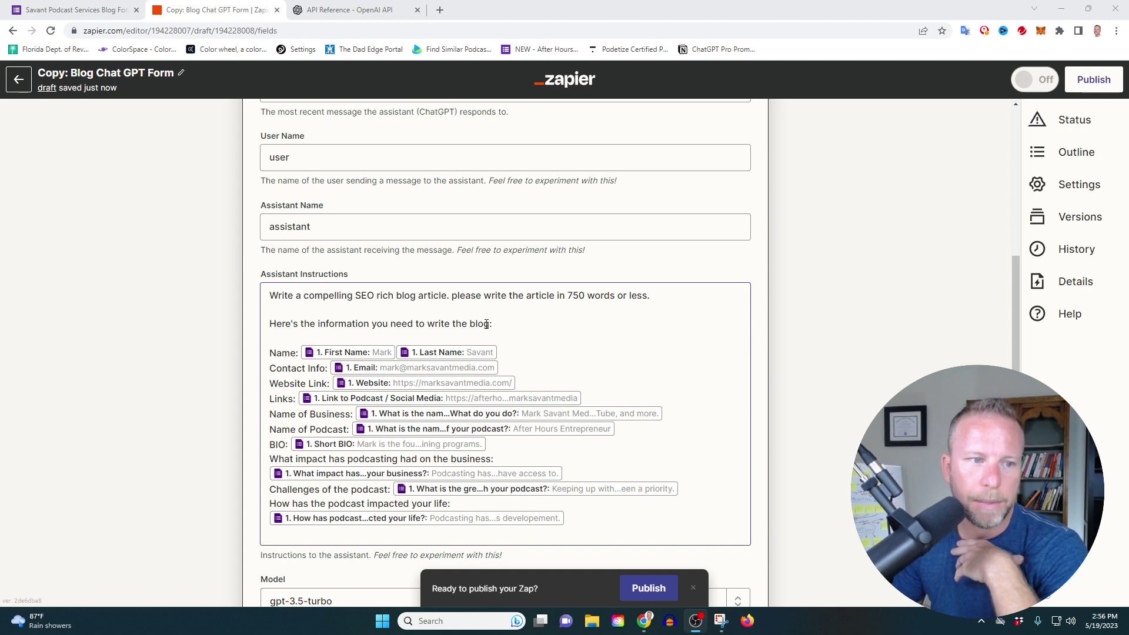
# Change the requested article length from 1500 to 750 words or less
pyautogui.moveTo(270, 295); pyautogui.dragTo(690, 300)
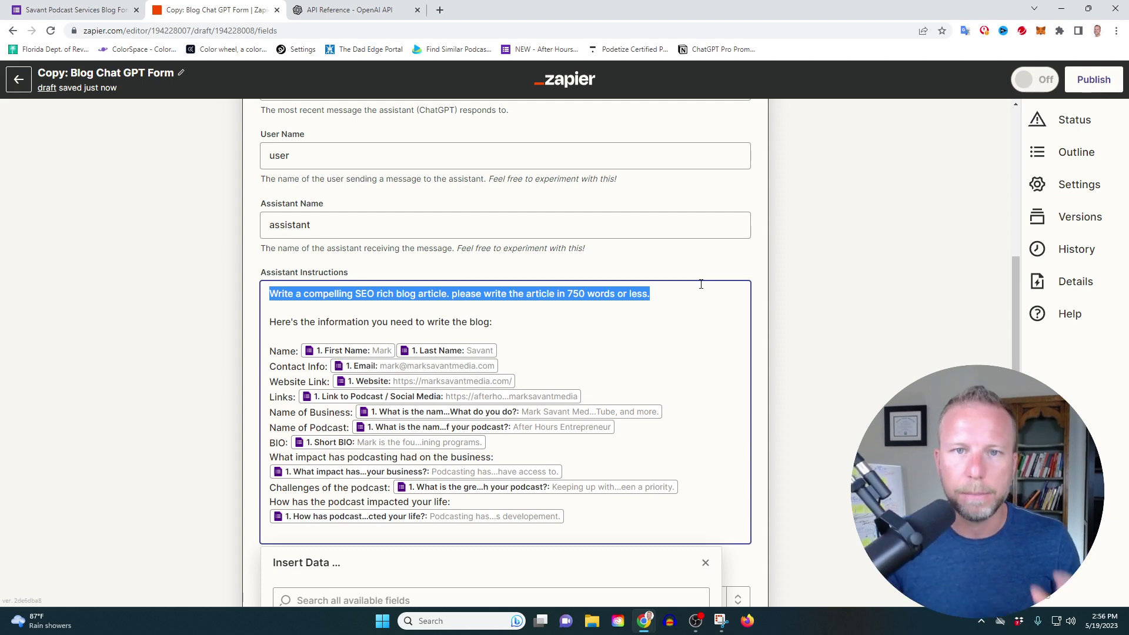
pyautogui.click(588, 290)
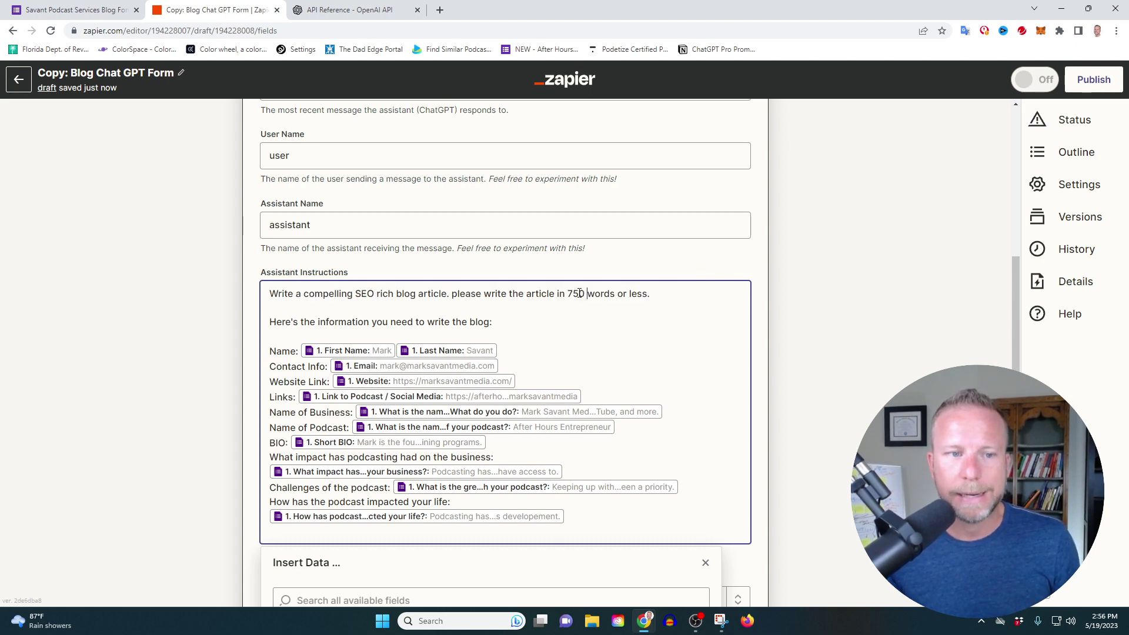
pyautogui.doubleClick(579, 292)
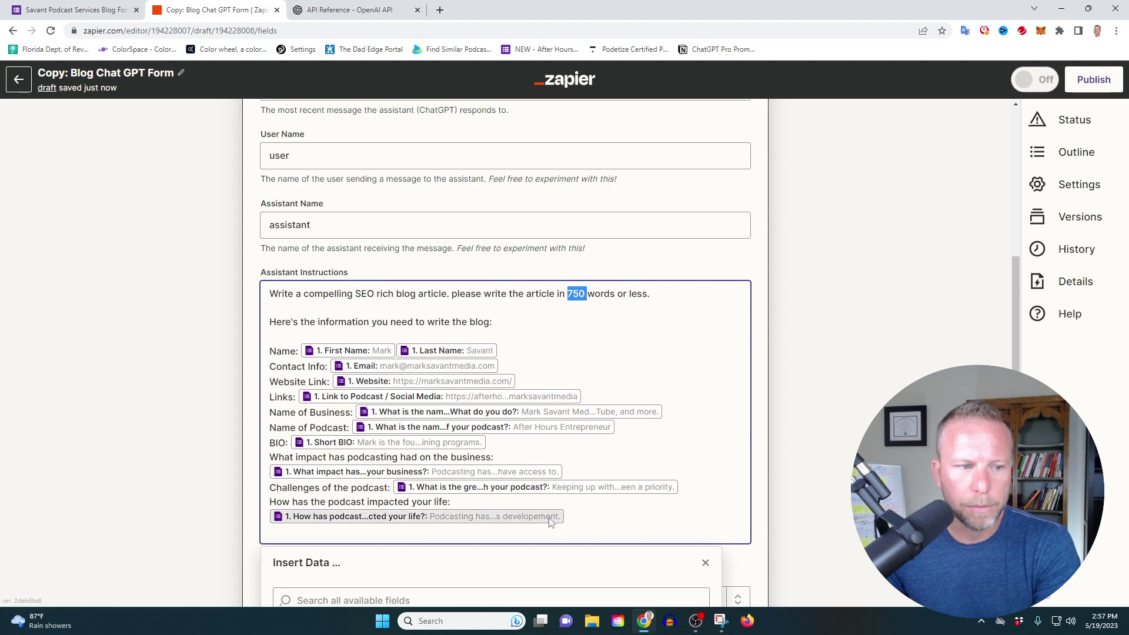
pyautogui.doubleClick(274, 351)
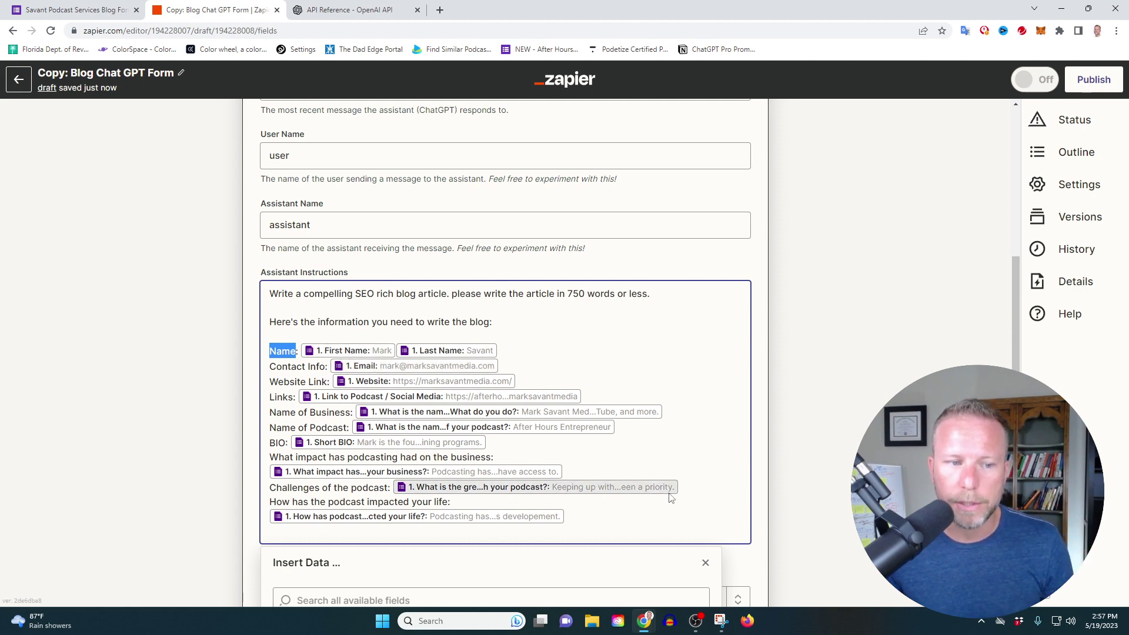
pyautogui.click(609, 512)
pyautogui.scroll(-3, 588, 494)
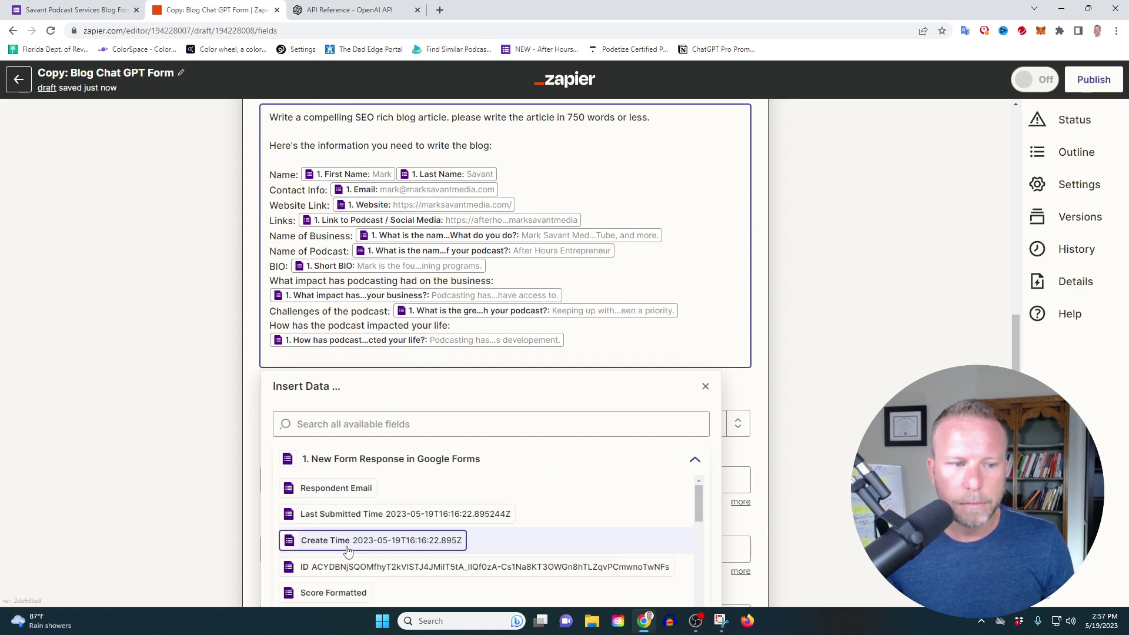
pyautogui.scroll(-3, 329, 530)
pyautogui.scroll(-5, 486, 527)
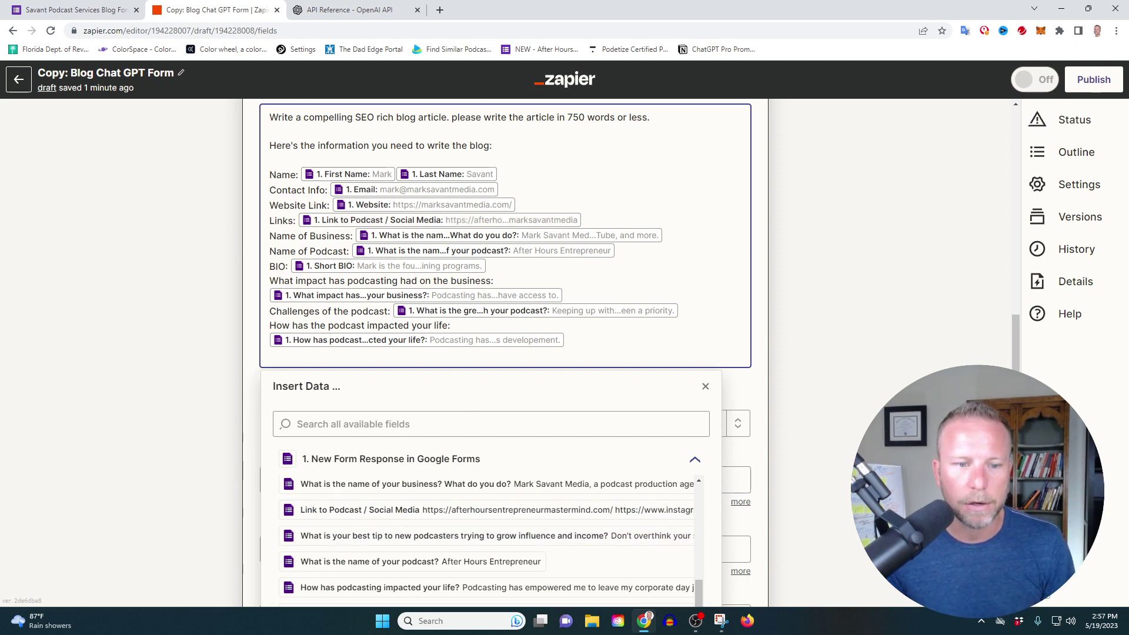
pyautogui.scroll(-3, 696, 421)
pyautogui.moveTo(696, 421); pyautogui.dragTo(702, 365)
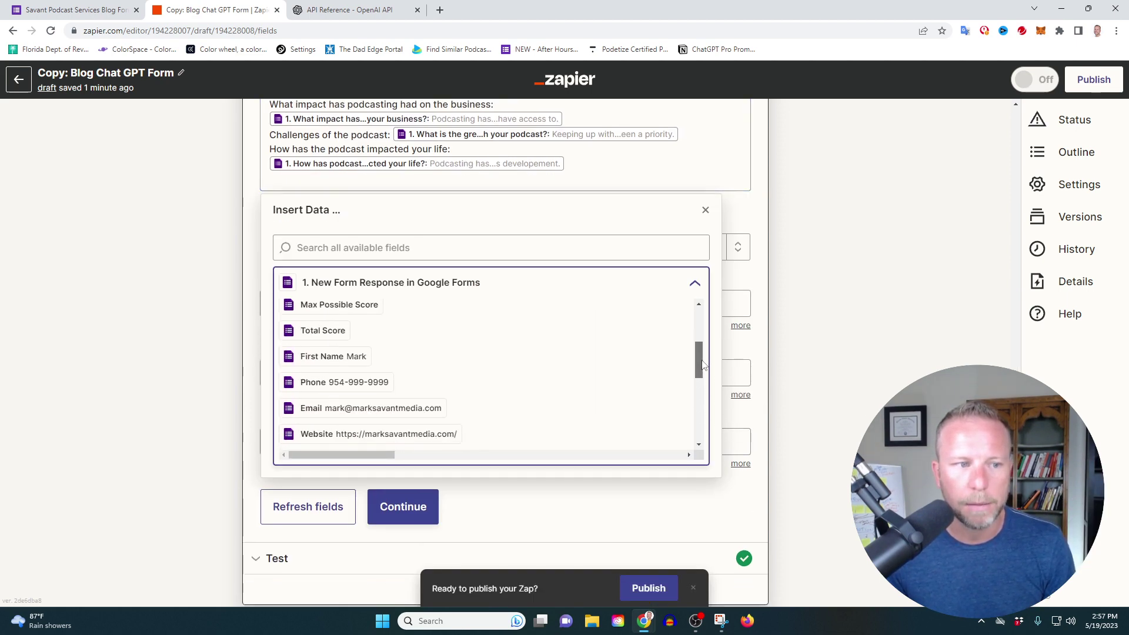
pyautogui.scroll(-3, 704, 382)
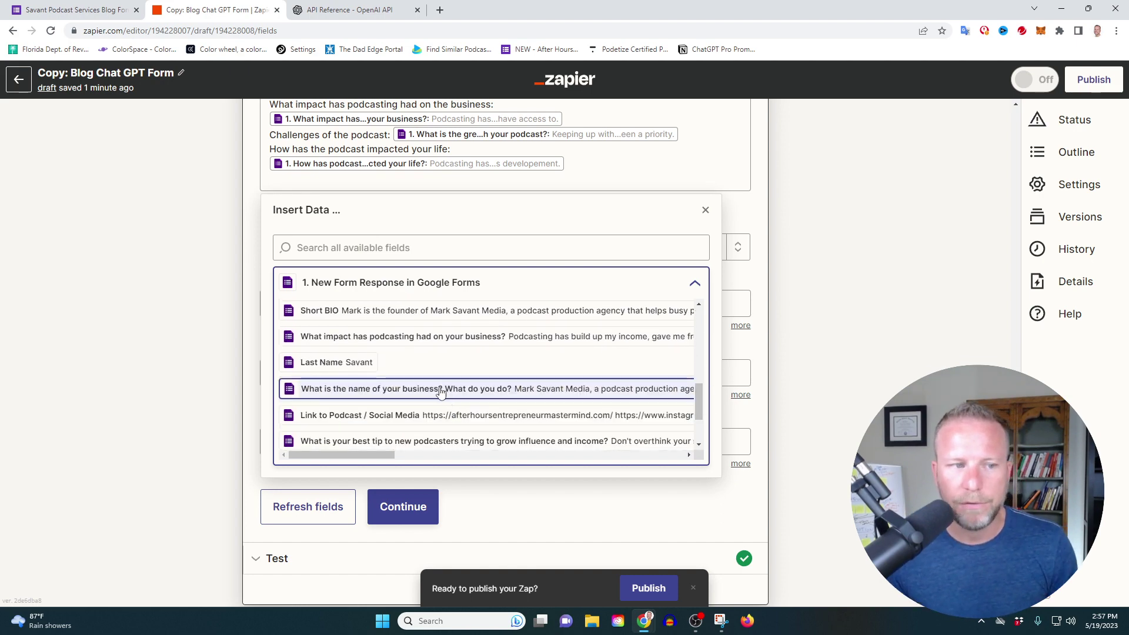
# Set the ChatGPT step's Temperature to .8
pyautogui.click(831, 184)
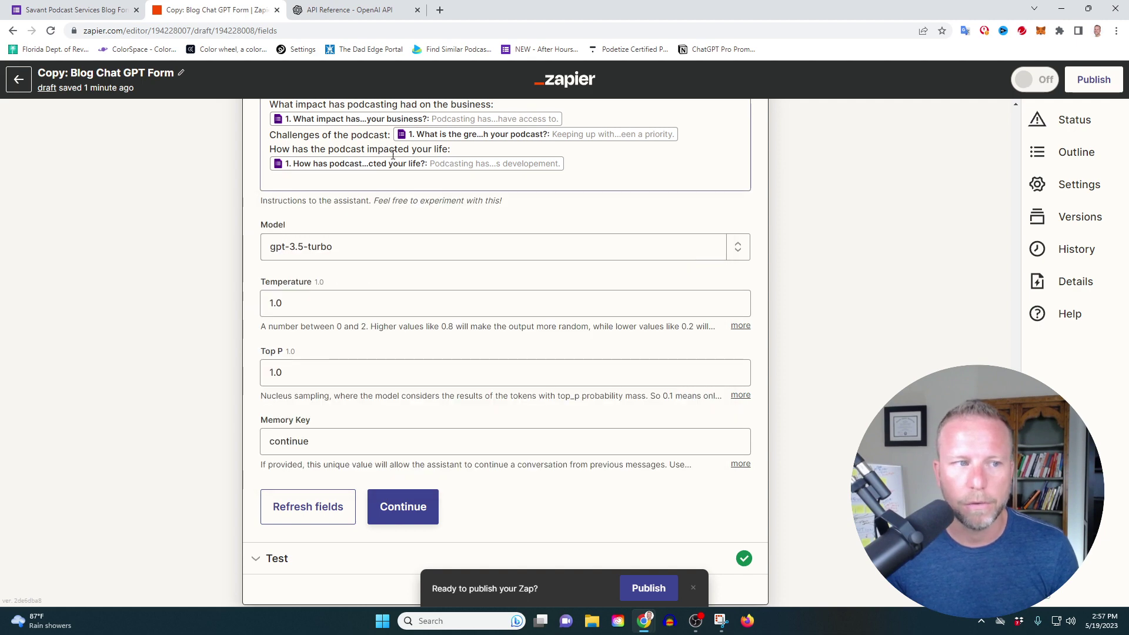
pyautogui.doubleClick(320, 302)
pyautogui.write('.8')
pyautogui.click(236, 288)
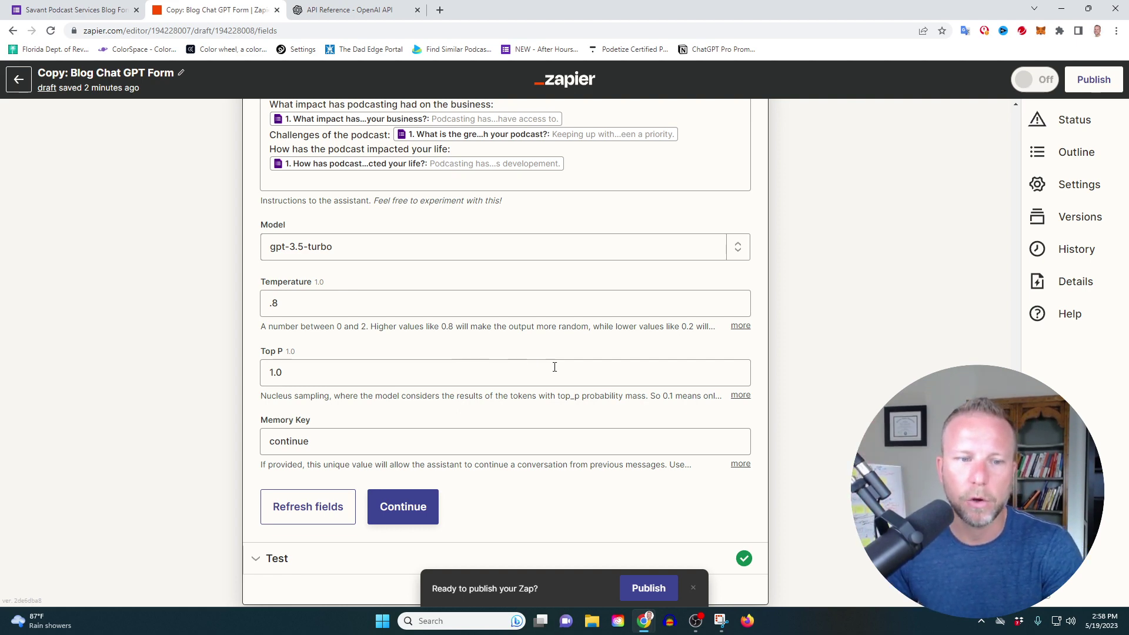
# Clear the 'continue' value from the Memory Key field
pyautogui.click(739, 395)
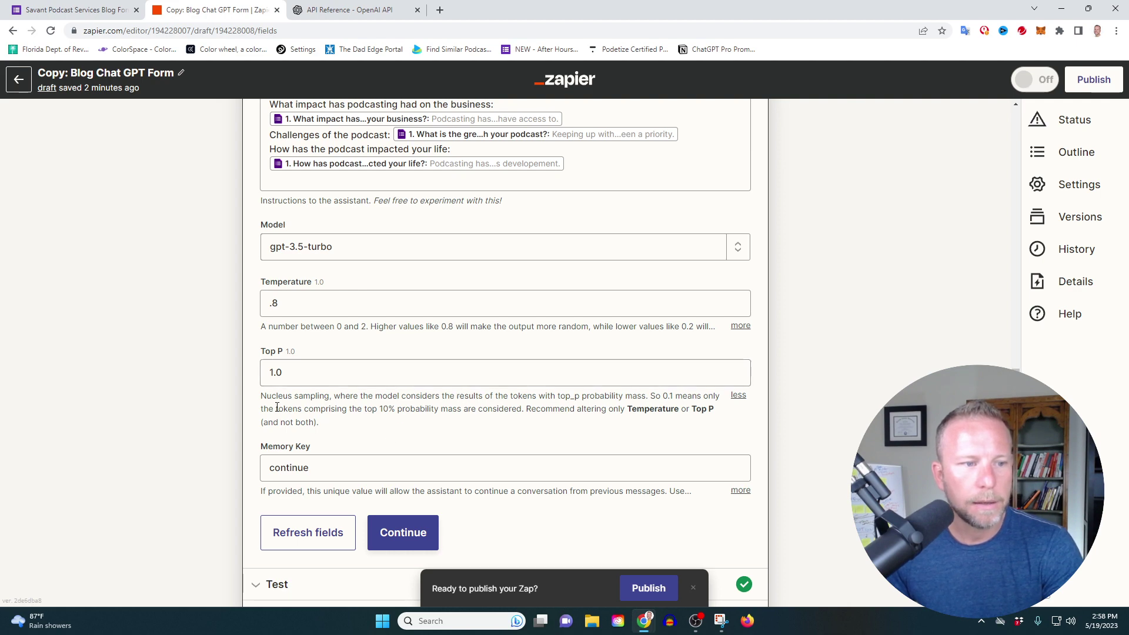
pyautogui.moveTo(334, 464); pyautogui.dragTo(234, 460)
pyautogui.press('BackSpace')
pyautogui.click(250, 430)
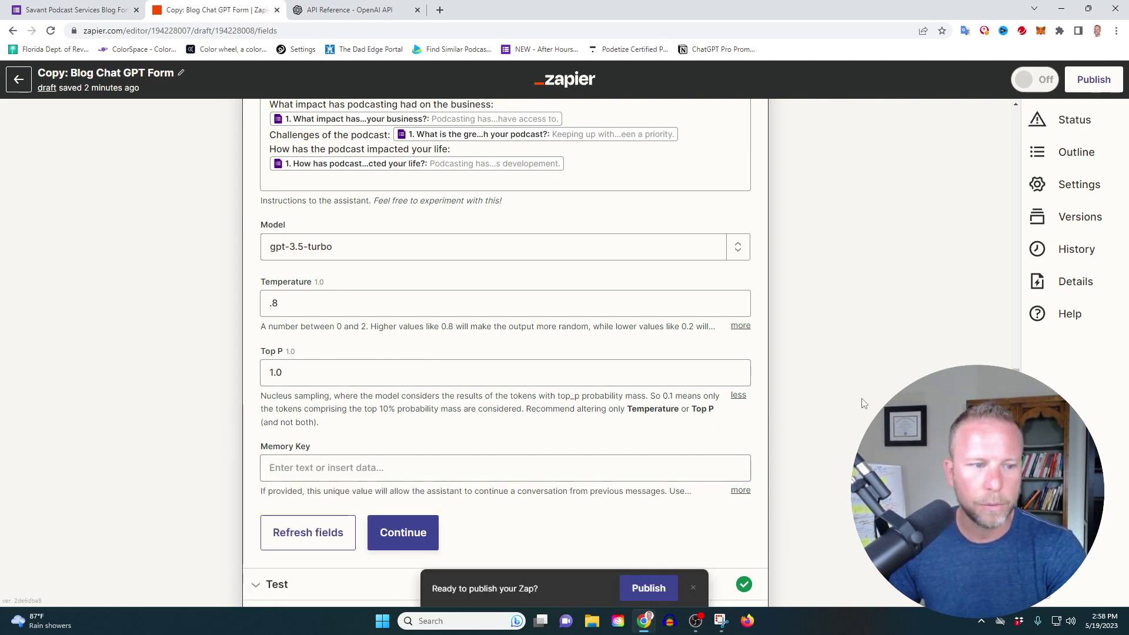
pyautogui.scroll(-3, 379, 497)
# Finish the ChatGPT step and move on to the Google Docs step's test results
pyautogui.click(385, 360)
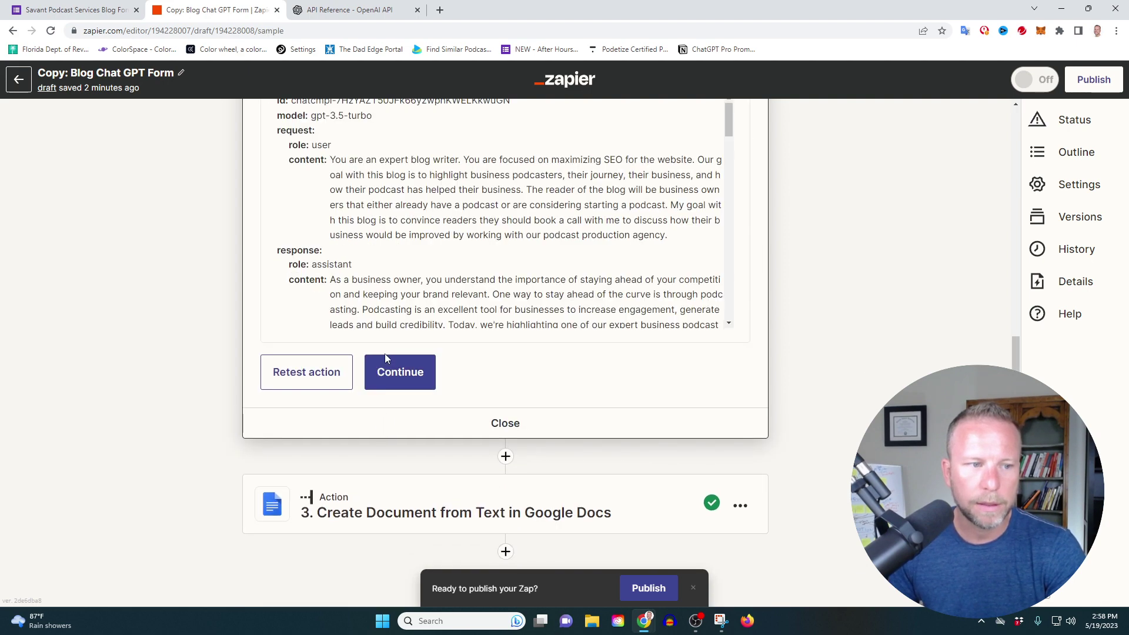
pyautogui.click(411, 385)
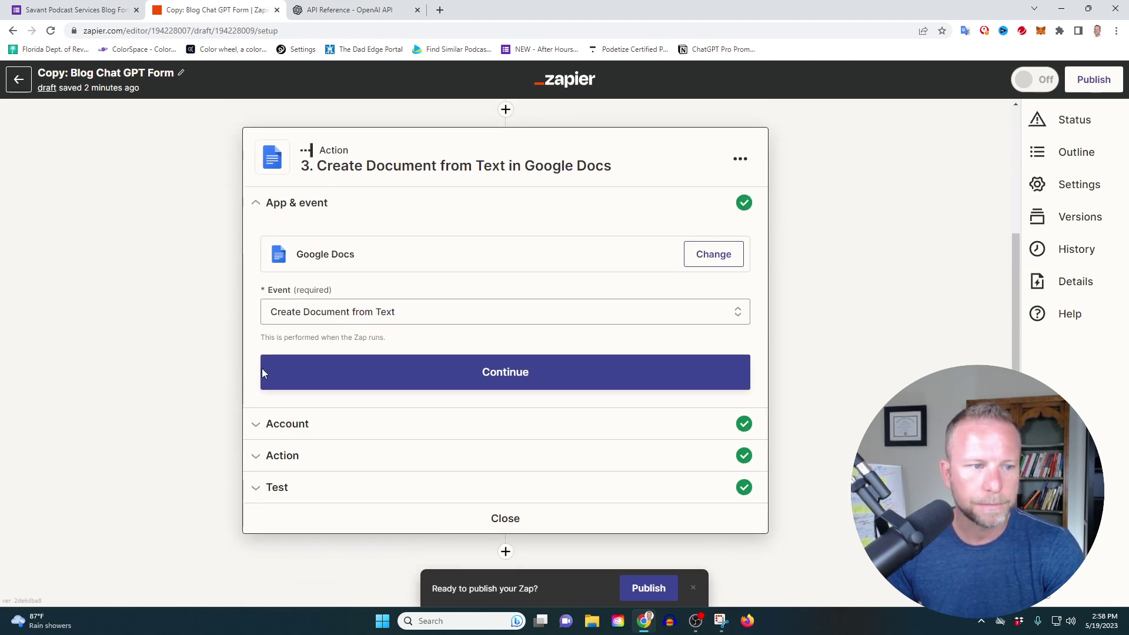
pyautogui.click(355, 498)
pyautogui.scroll(-5, 236, 400)
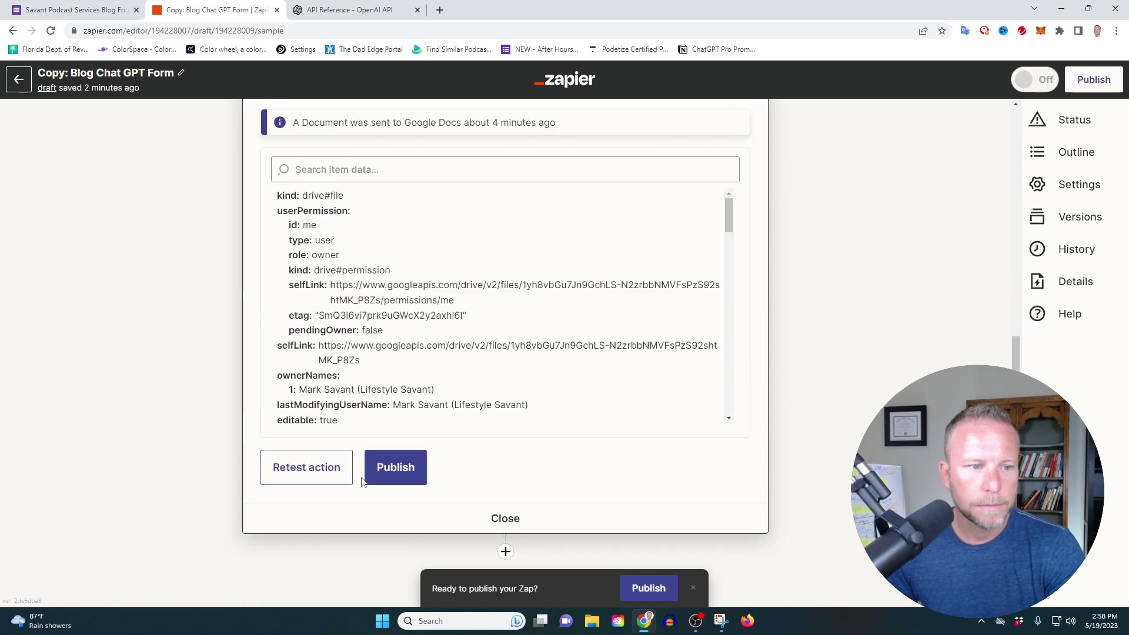
pyautogui.scroll(6, 300, 386)
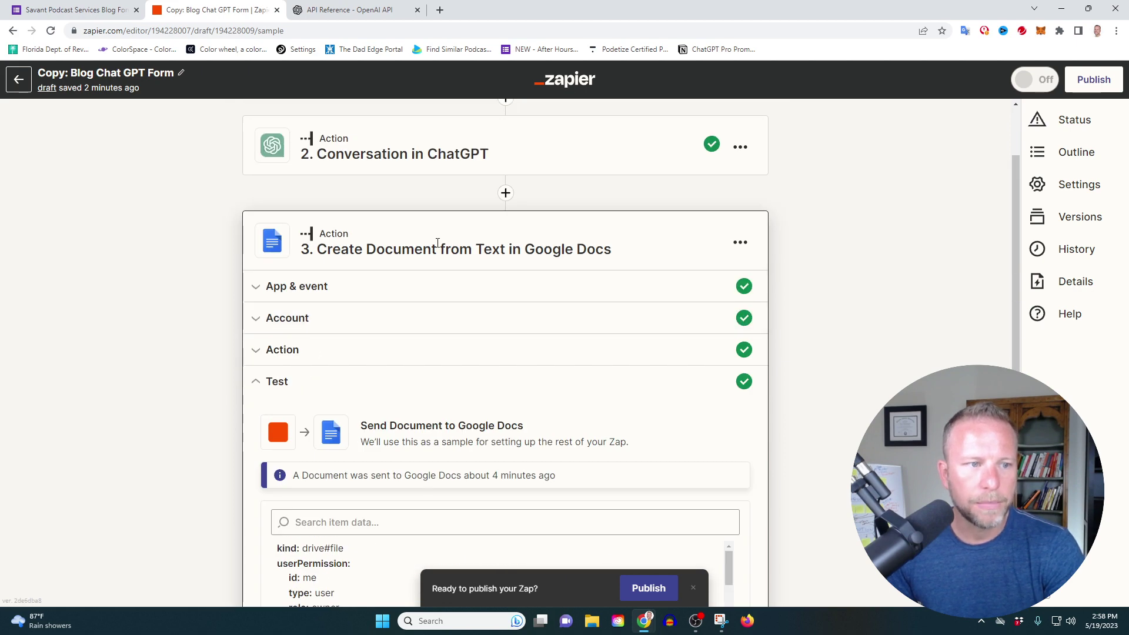
# Keep Create Document from Text as the Google Docs event and show its connected account
pyautogui.click(428, 285)
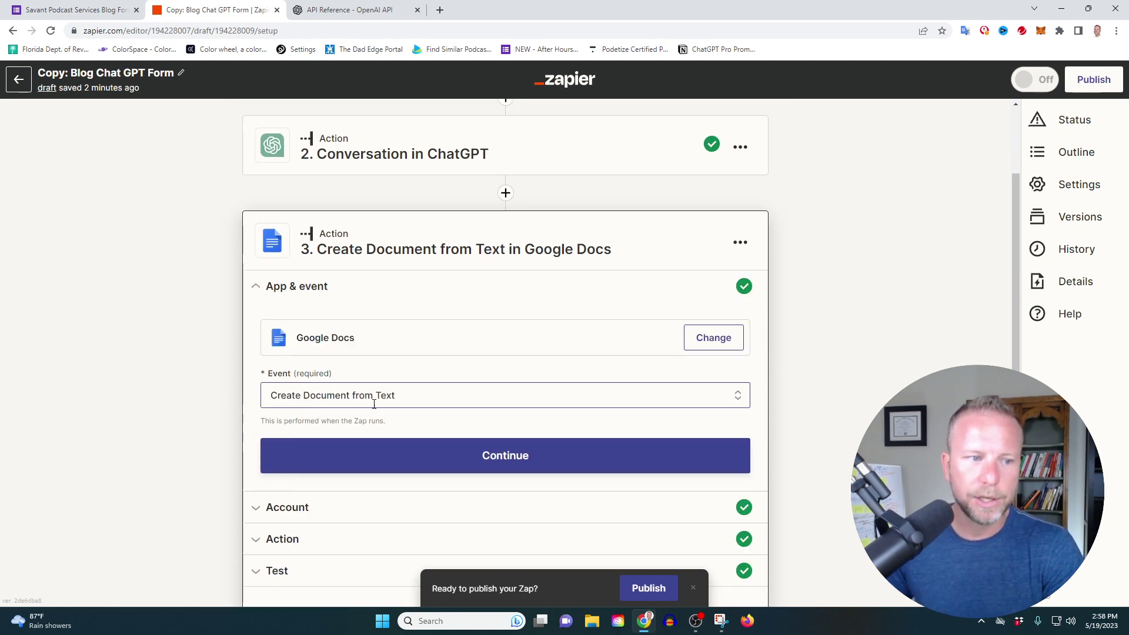
pyautogui.click(440, 398)
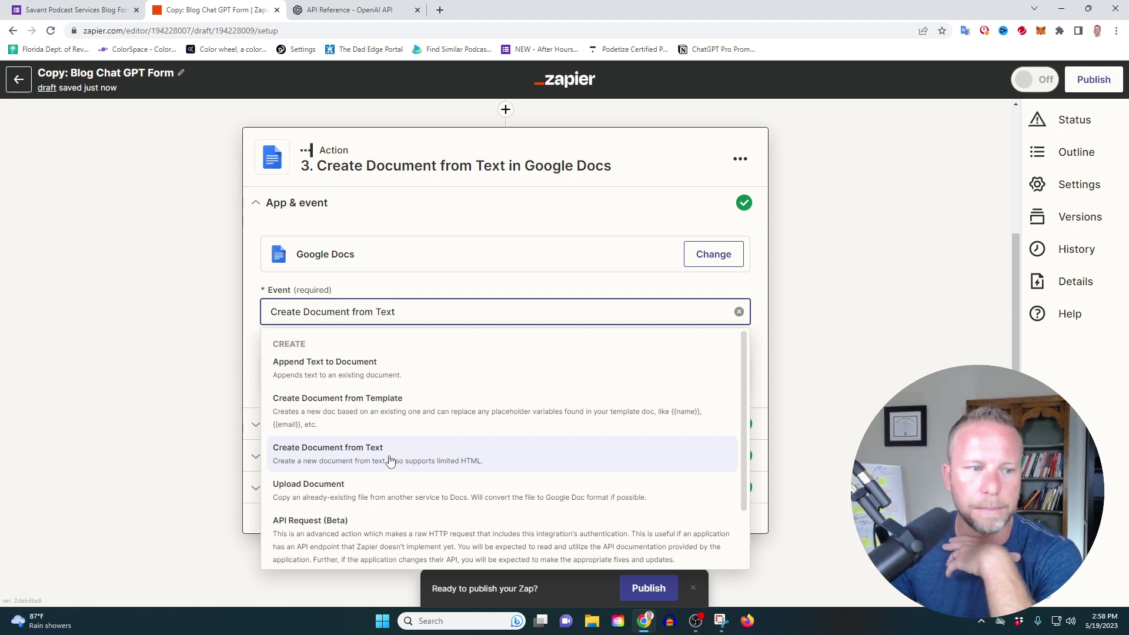
pyautogui.click(232, 330)
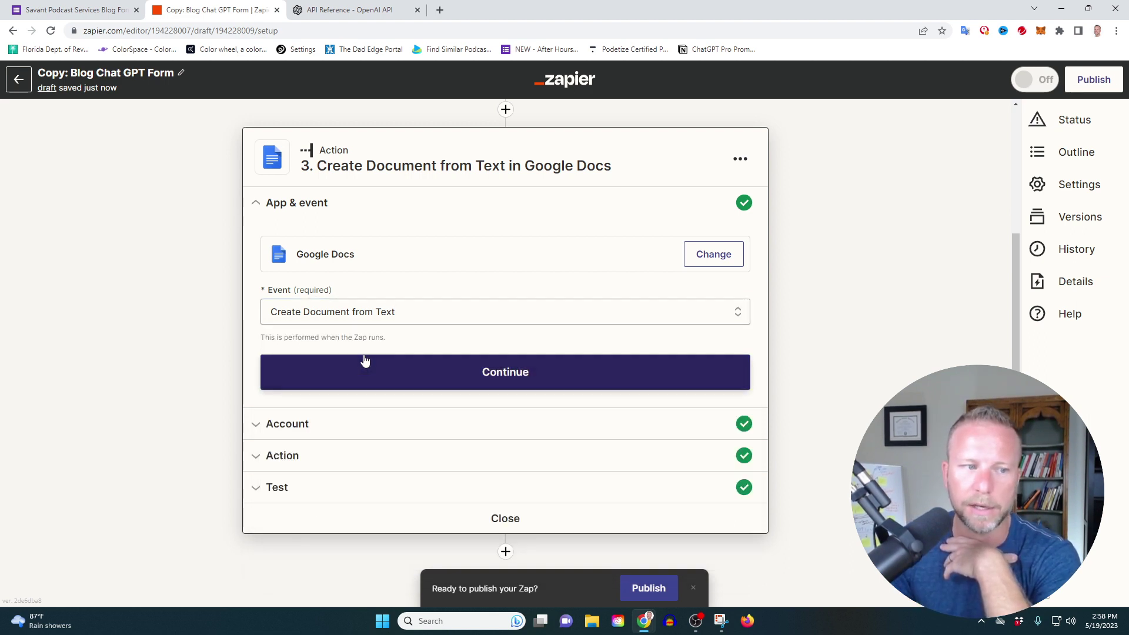
pyautogui.click(362, 424)
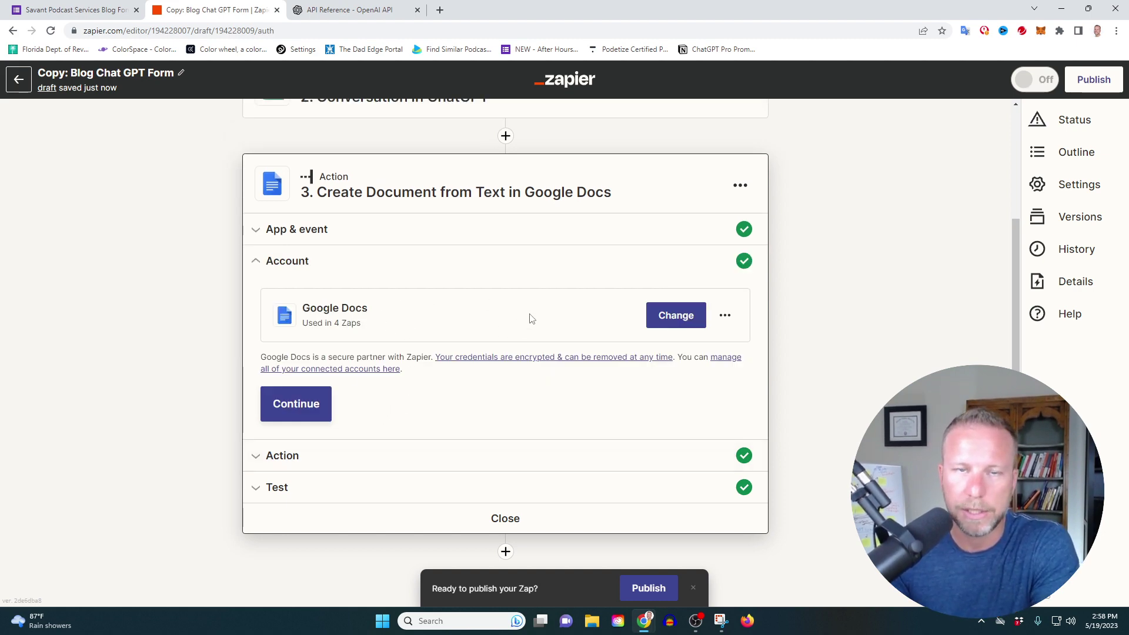
# Add a blank line after the Assistant Response Message pill in the Google Docs document content
pyautogui.click(484, 456)
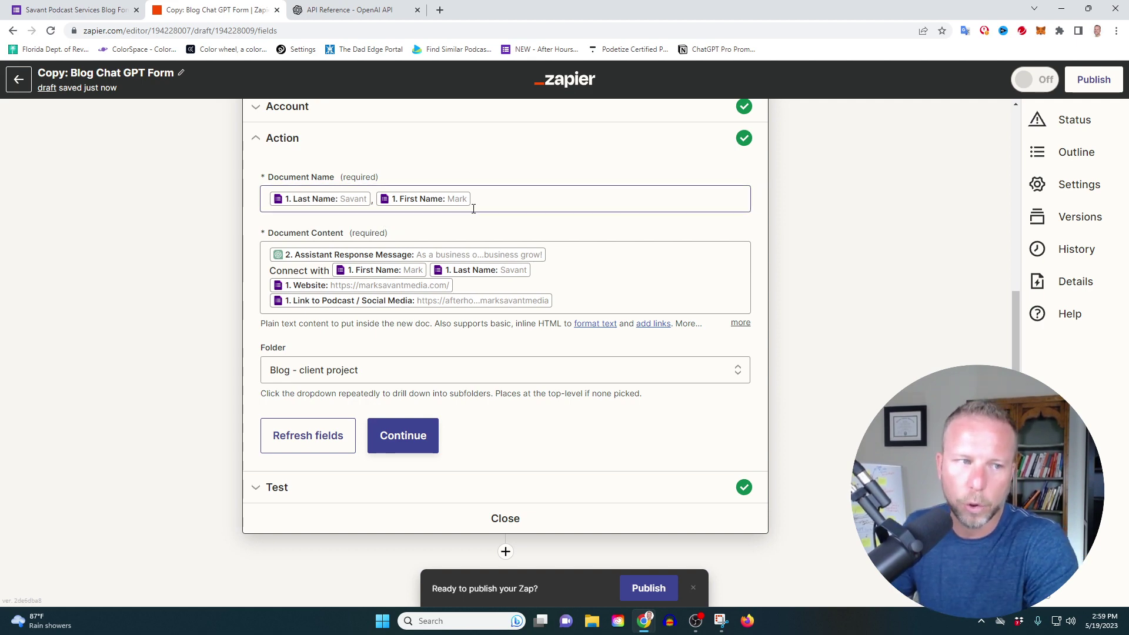
pyautogui.click(560, 254)
pyautogui.press('Return')
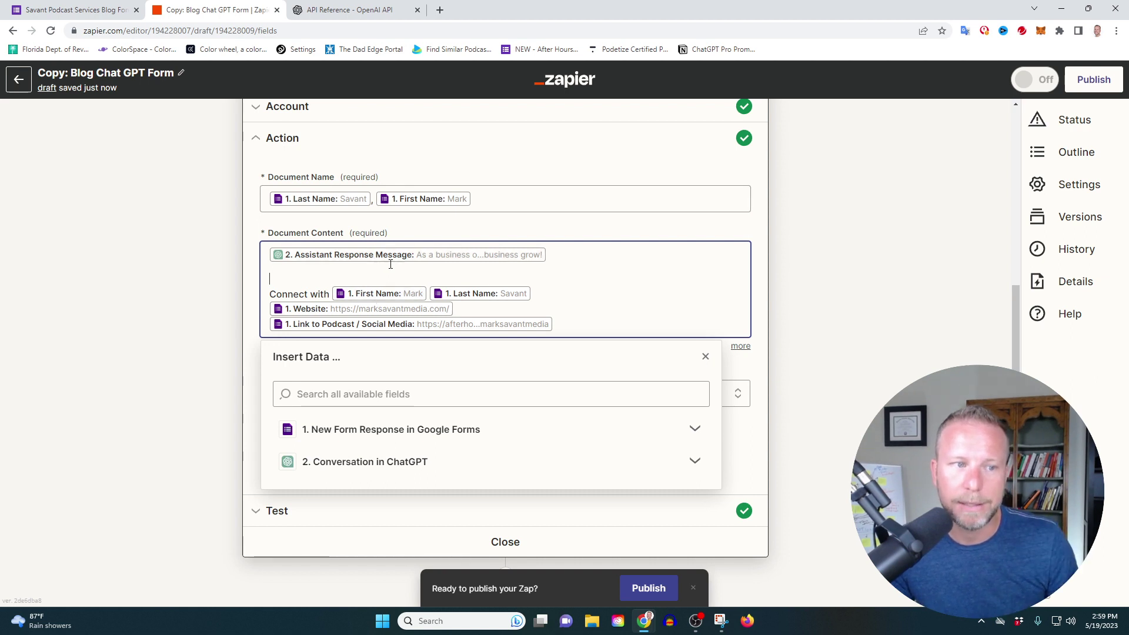
# Browse the ChatGPT step's data fields available to insert into the document
pyautogui.click(360, 462)
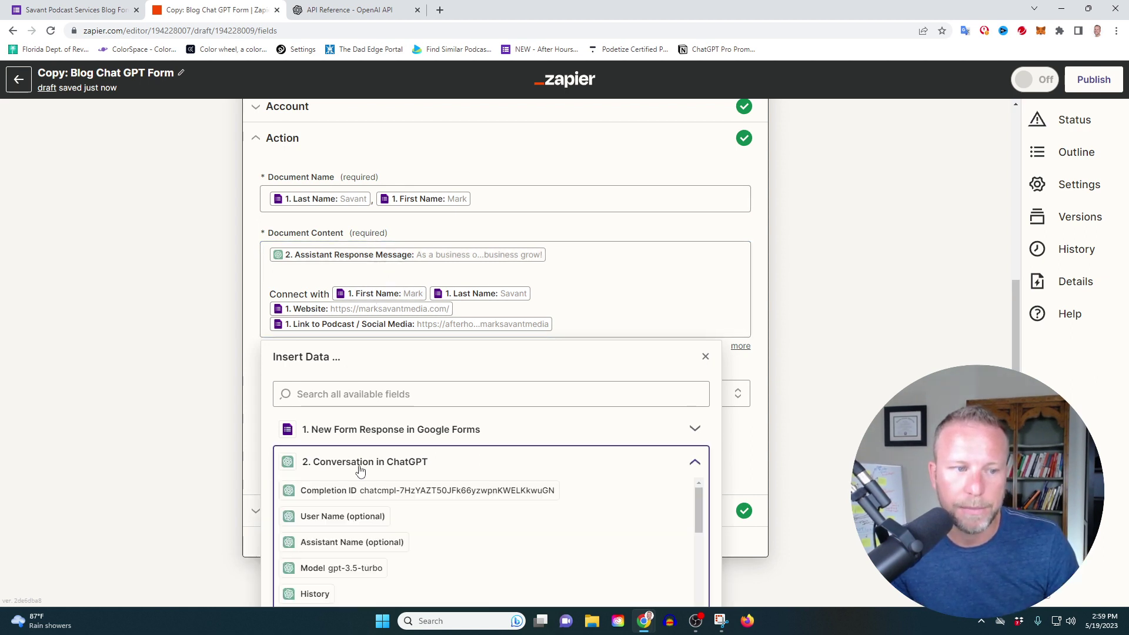
pyautogui.scroll(-1, 209, 360)
pyautogui.scroll(-3, 627, 478)
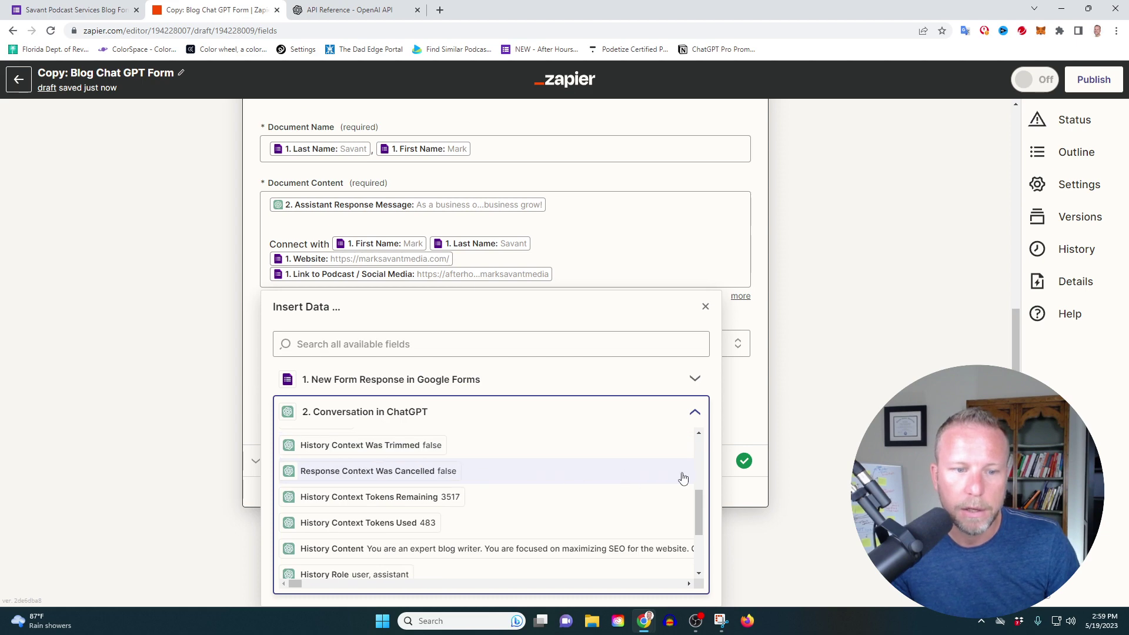
pyautogui.moveTo(697, 503); pyautogui.dragTo(694, 440)
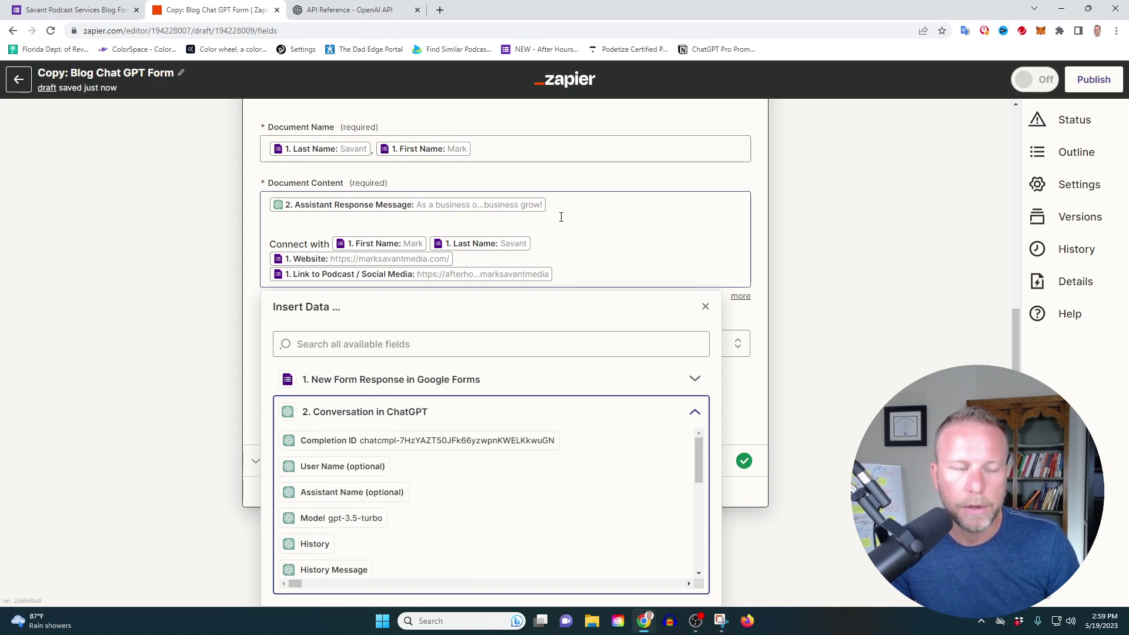
pyautogui.moveTo(698, 459); pyautogui.dragTo(695, 555)
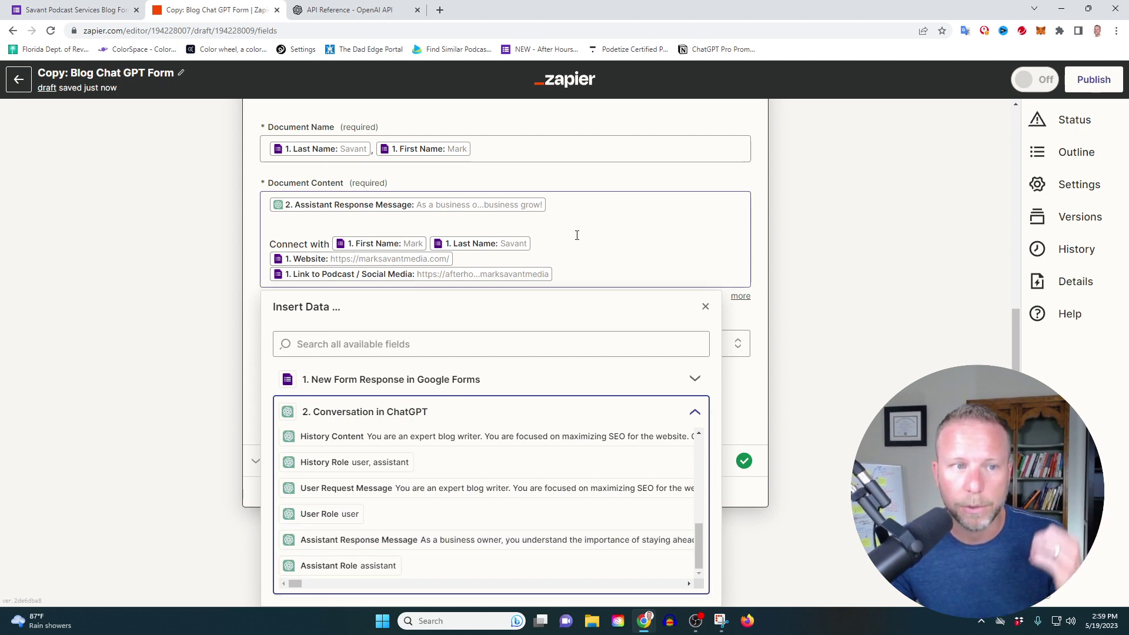
# Review the Google Forms response fields after the Website value, then close the insert-data list
pyautogui.click(392, 212)
pyautogui.click(322, 222)
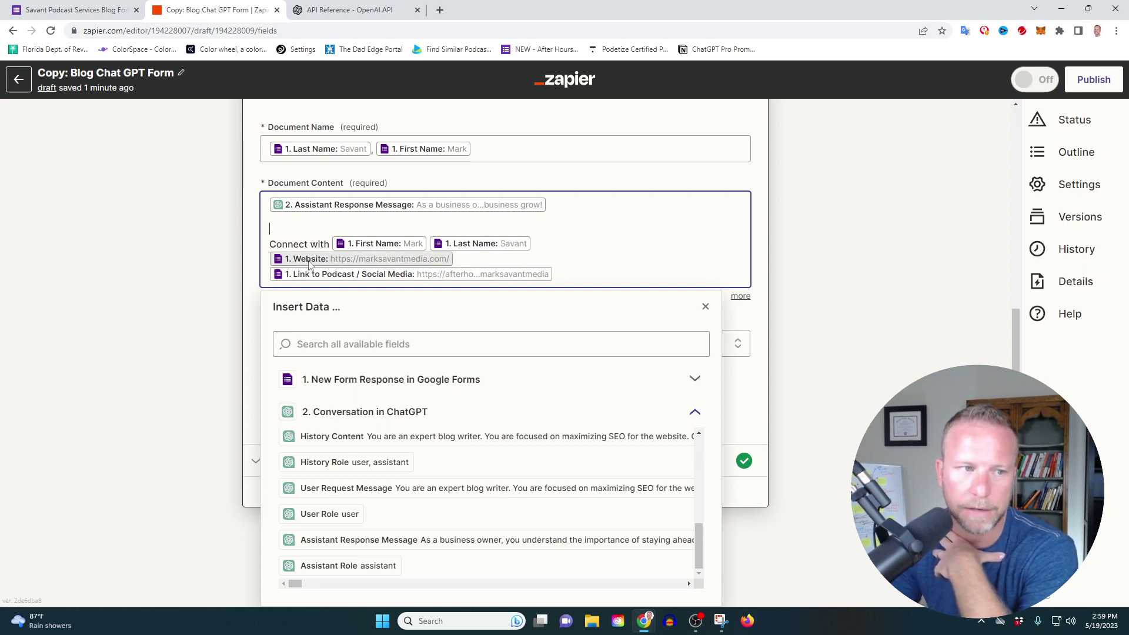
pyautogui.click(502, 260)
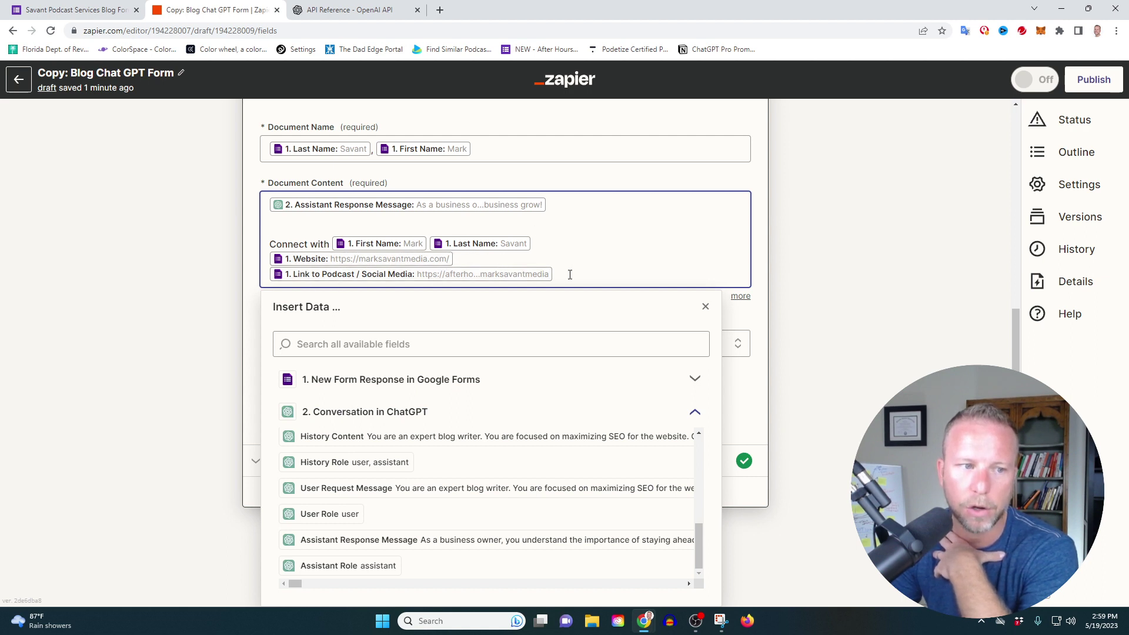
pyautogui.click(492, 381)
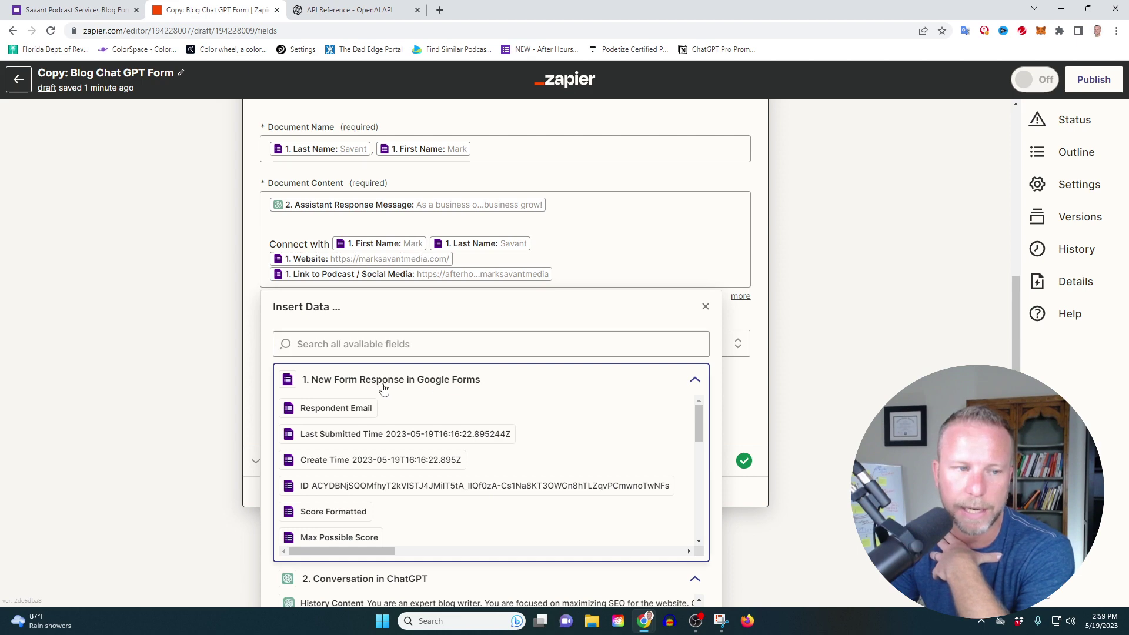
pyautogui.click(217, 317)
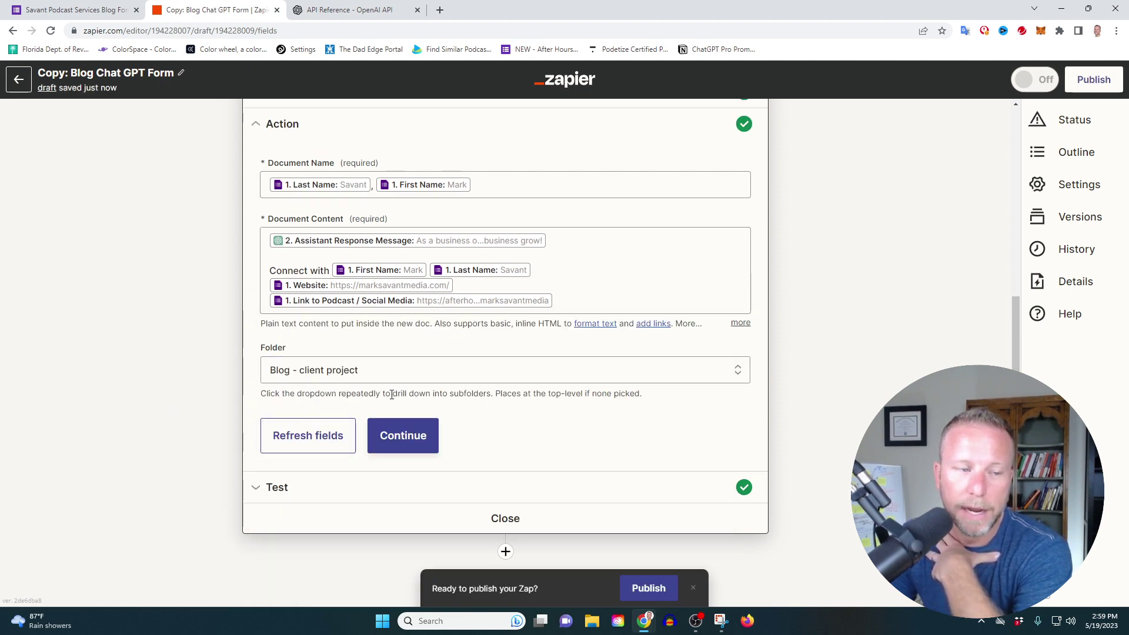
pyautogui.click(484, 381)
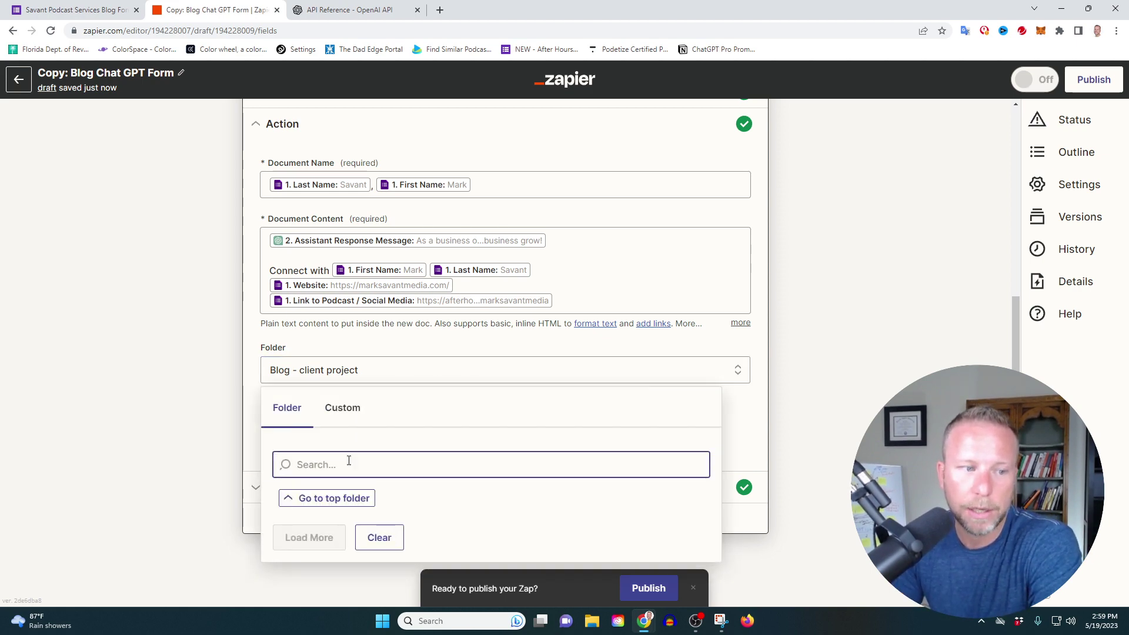
pyautogui.click(353, 499)
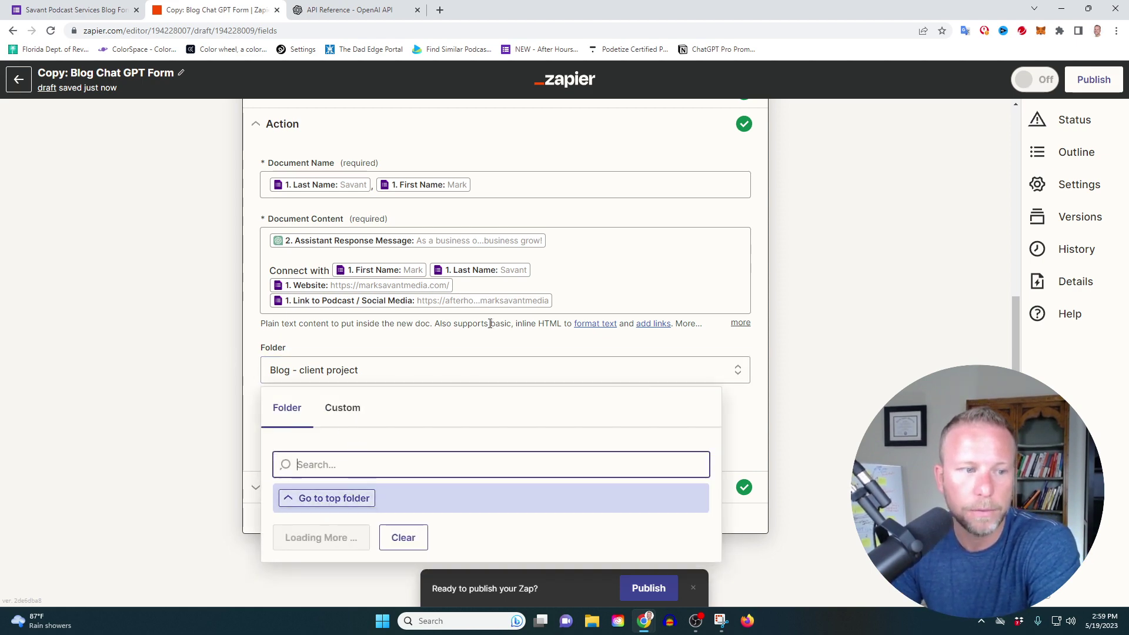
pyautogui.click(494, 373)
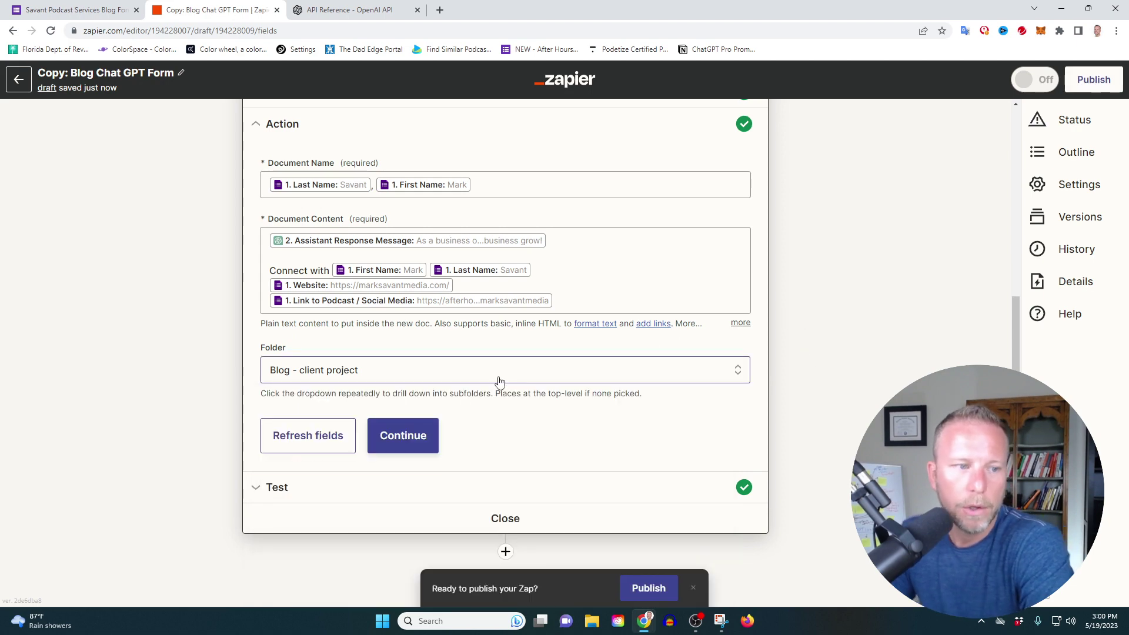
pyautogui.click(484, 370)
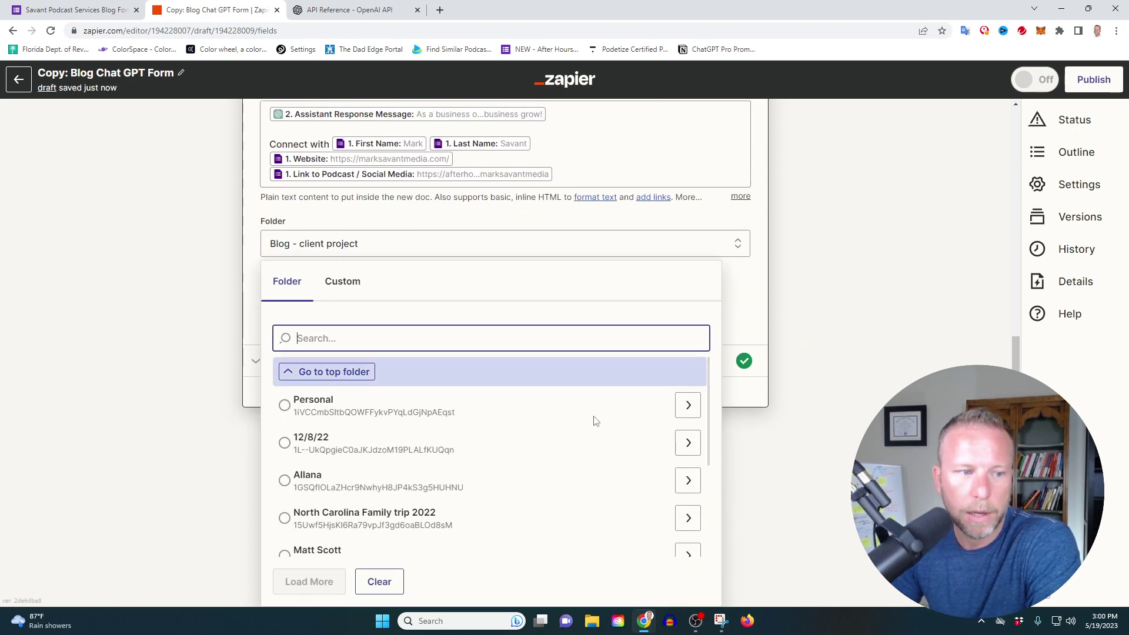
pyautogui.moveTo(709, 460); pyautogui.dragTo(708, 544)
pyautogui.click(685, 476)
pyautogui.click(687, 469)
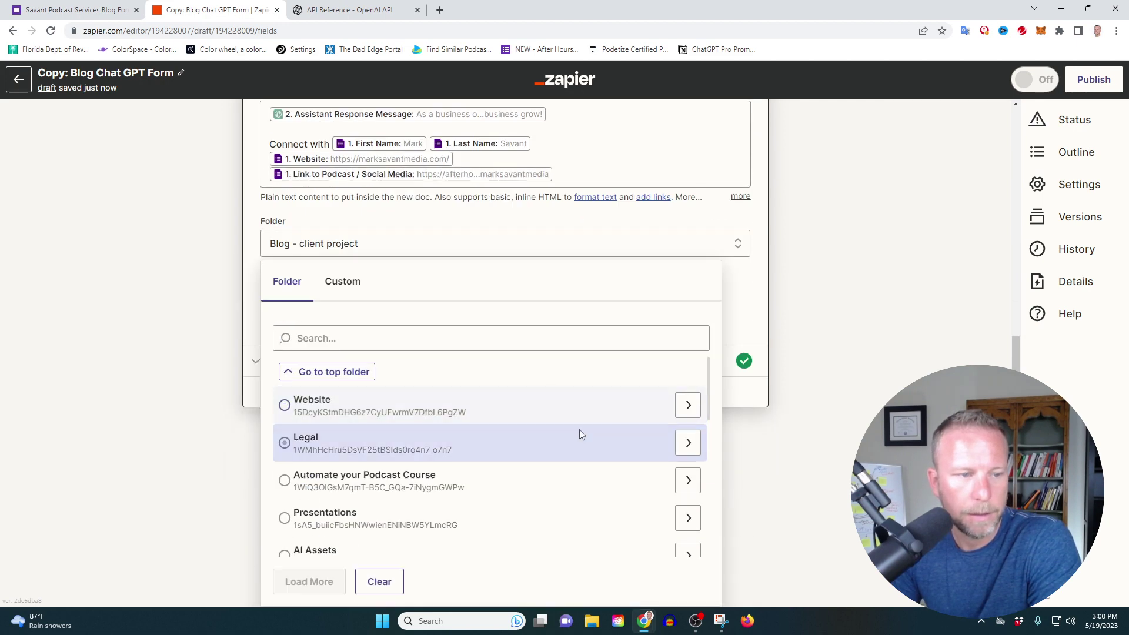
pyautogui.scroll(-3, 558, 435)
pyautogui.click(656, 454)
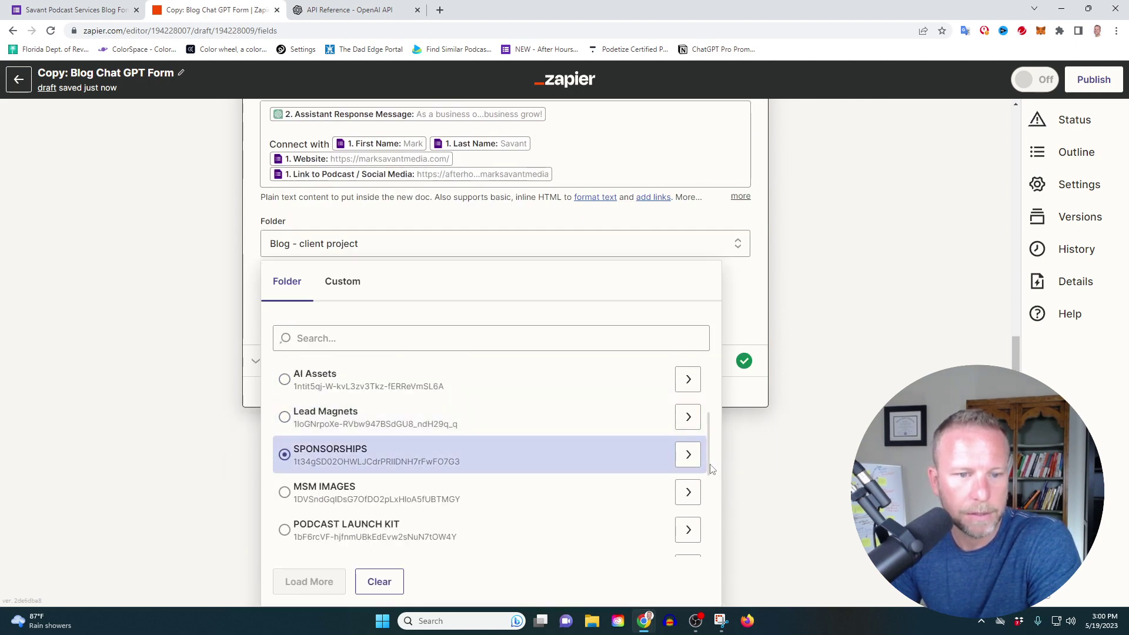
pyautogui.scroll(3, 715, 453)
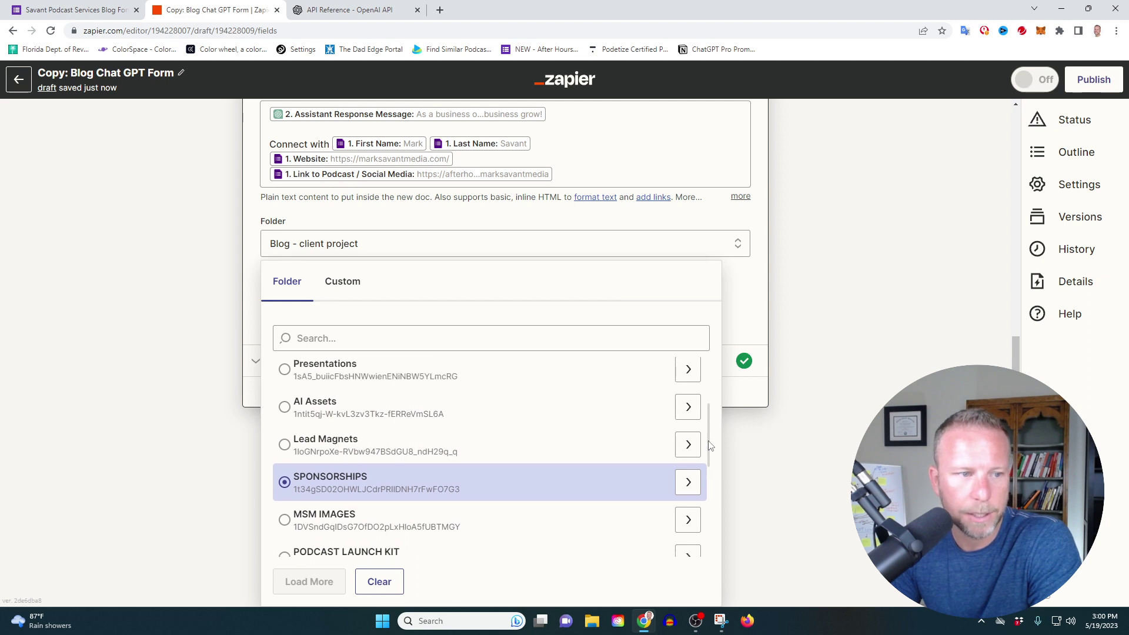
pyautogui.moveTo(713, 385); pyautogui.dragTo(696, 522)
pyautogui.click(691, 434)
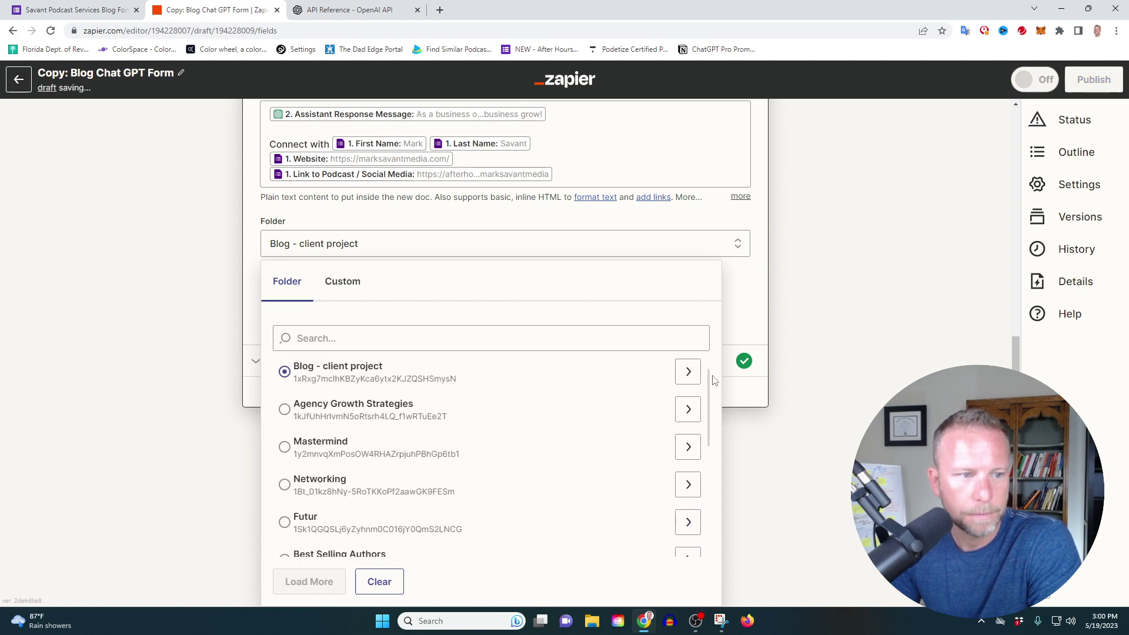
pyautogui.click(388, 383)
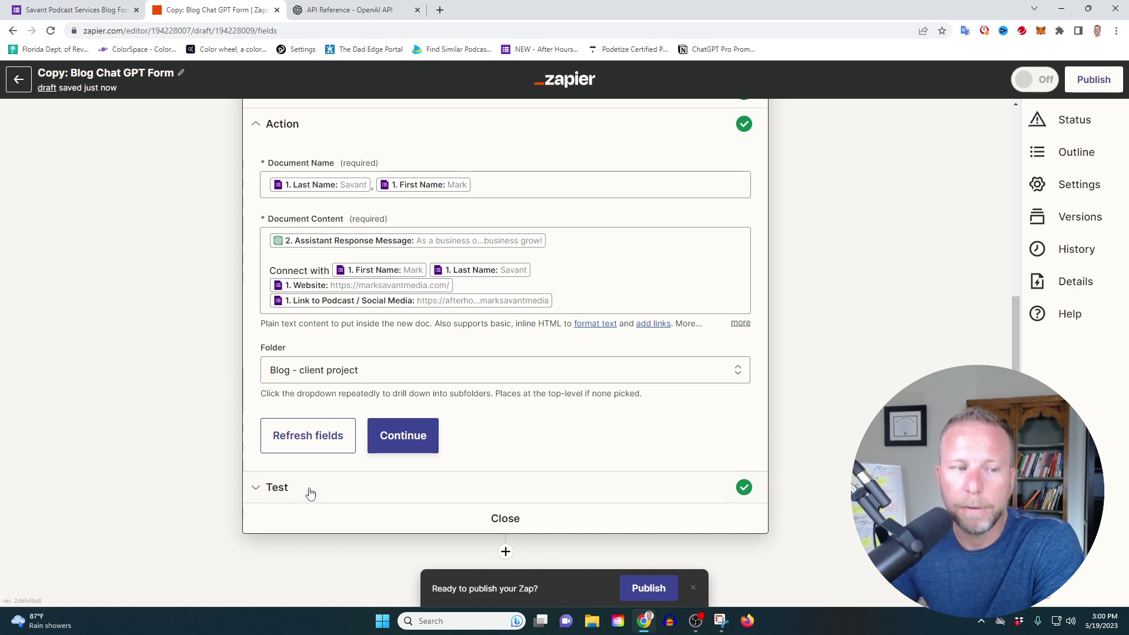
# Retest the Google Docs action so it sends a fresh blog document to Drive
pyautogui.scroll(5, 150, 392)
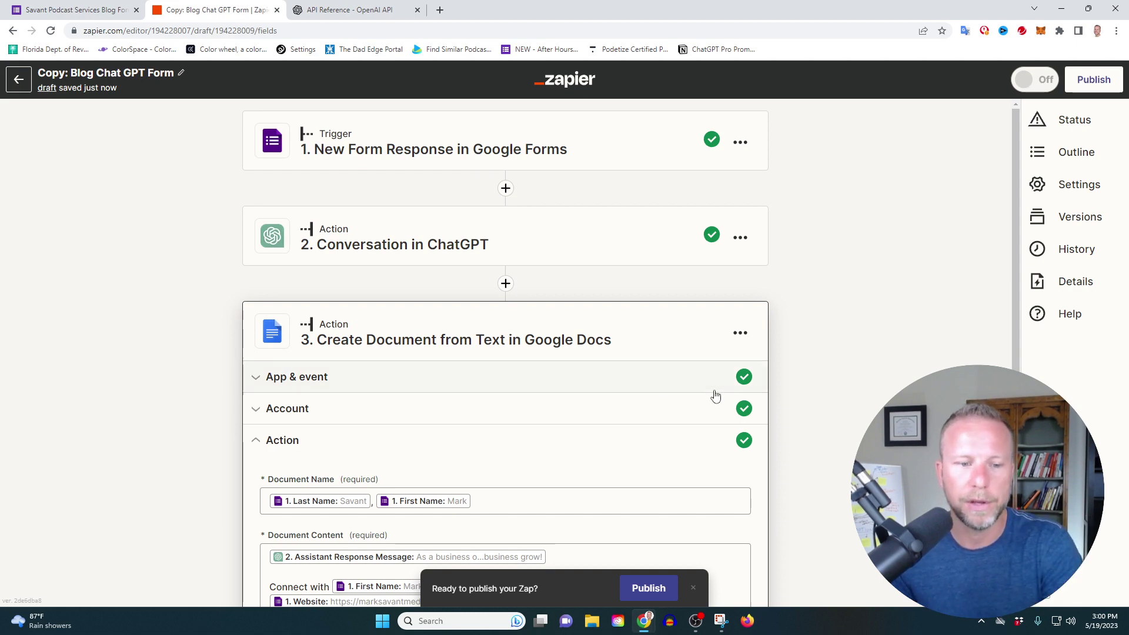
pyautogui.scroll(-5, 718, 397)
pyautogui.click(343, 488)
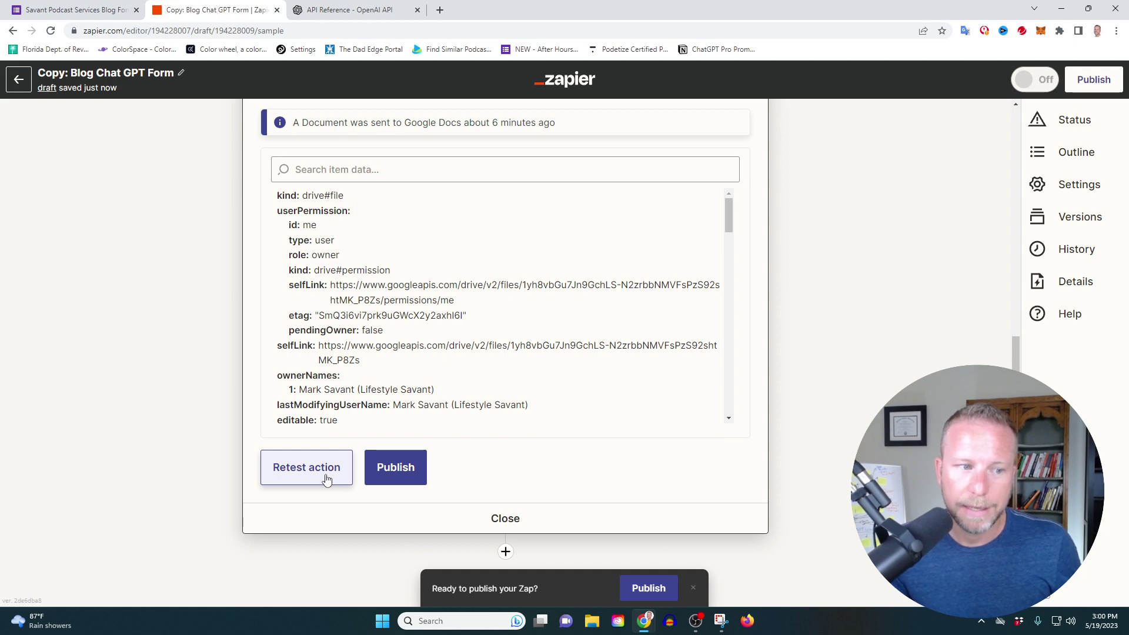
pyautogui.click(326, 481)
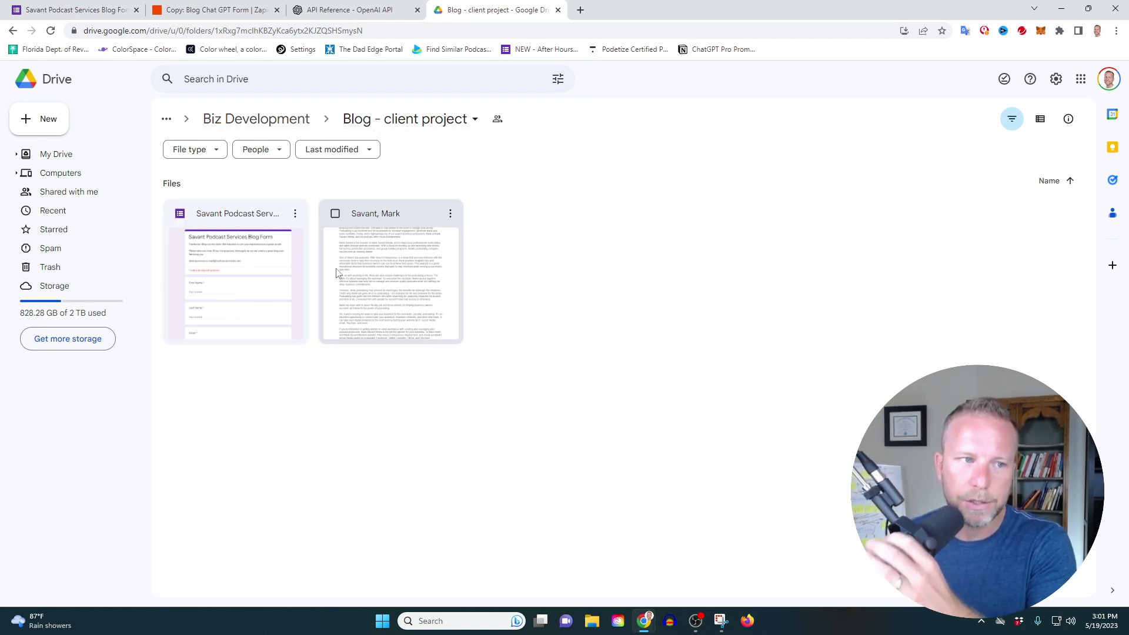
# Open the new blog Google Doc from the Blog - client project folder
pyautogui.doubleClick(419, 285)
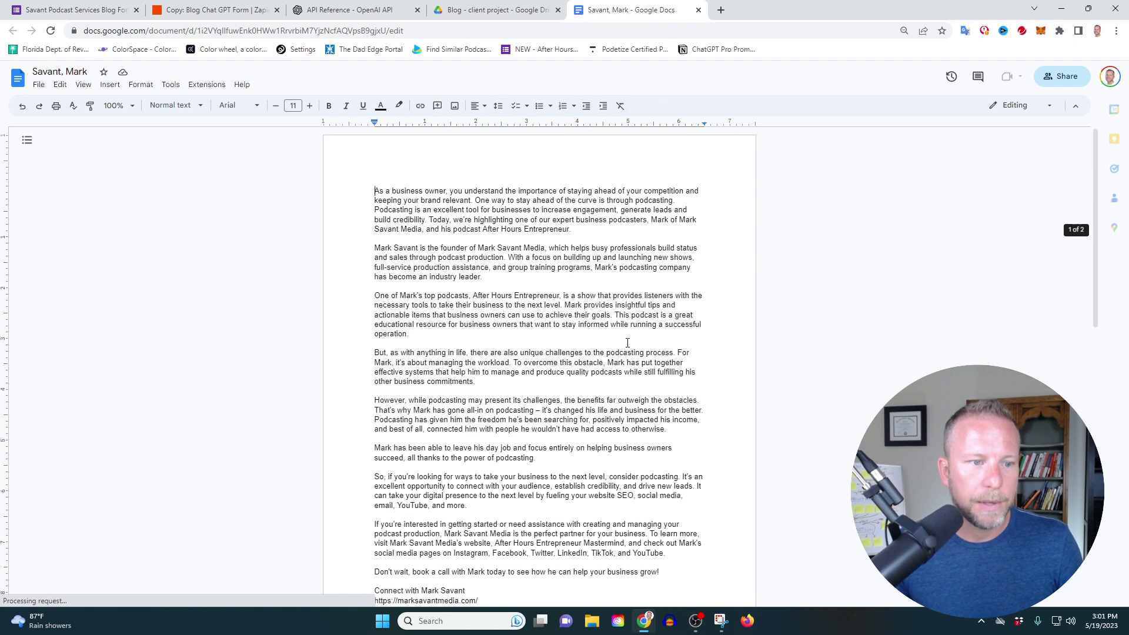
pyautogui.scroll(-1, 496, 181)
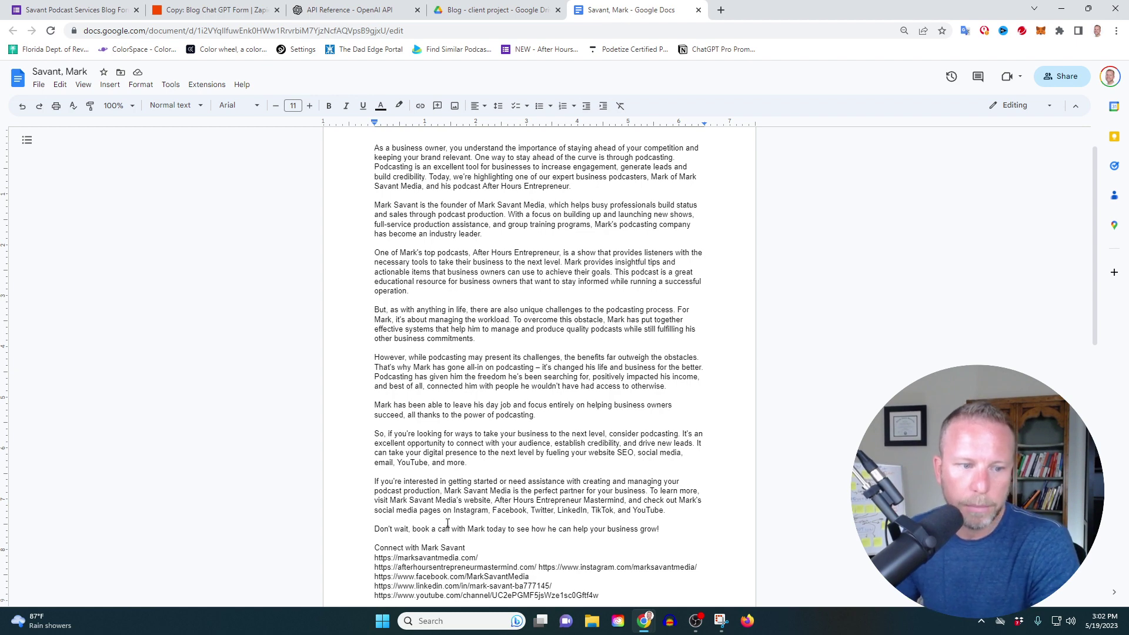
pyautogui.scroll(-3, 791, 424)
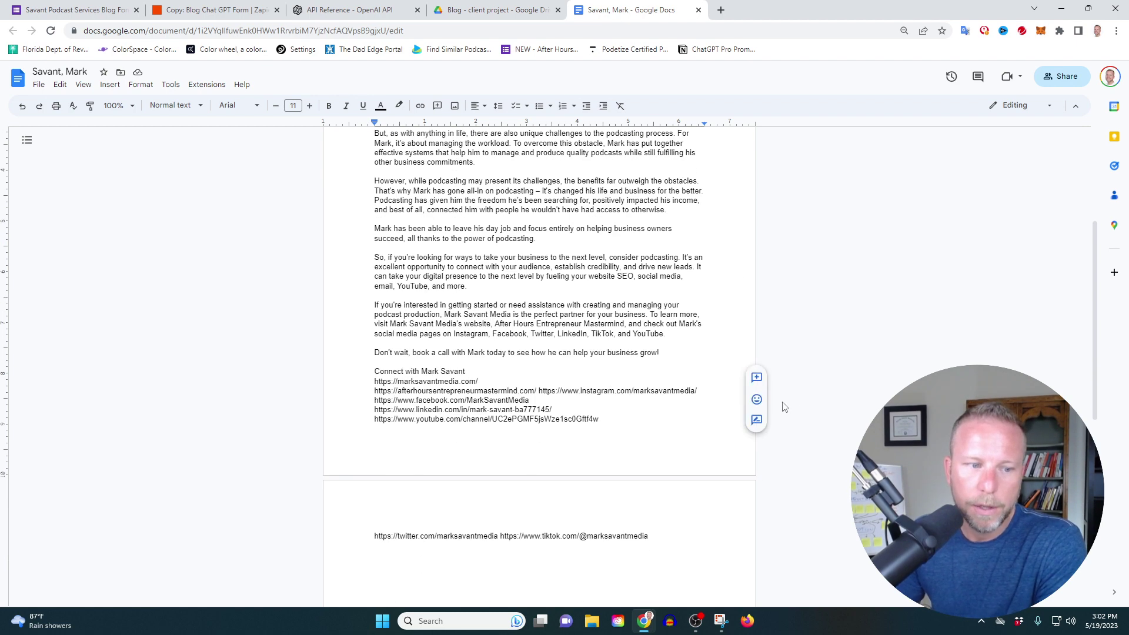
pyautogui.scroll(4, 660, 479)
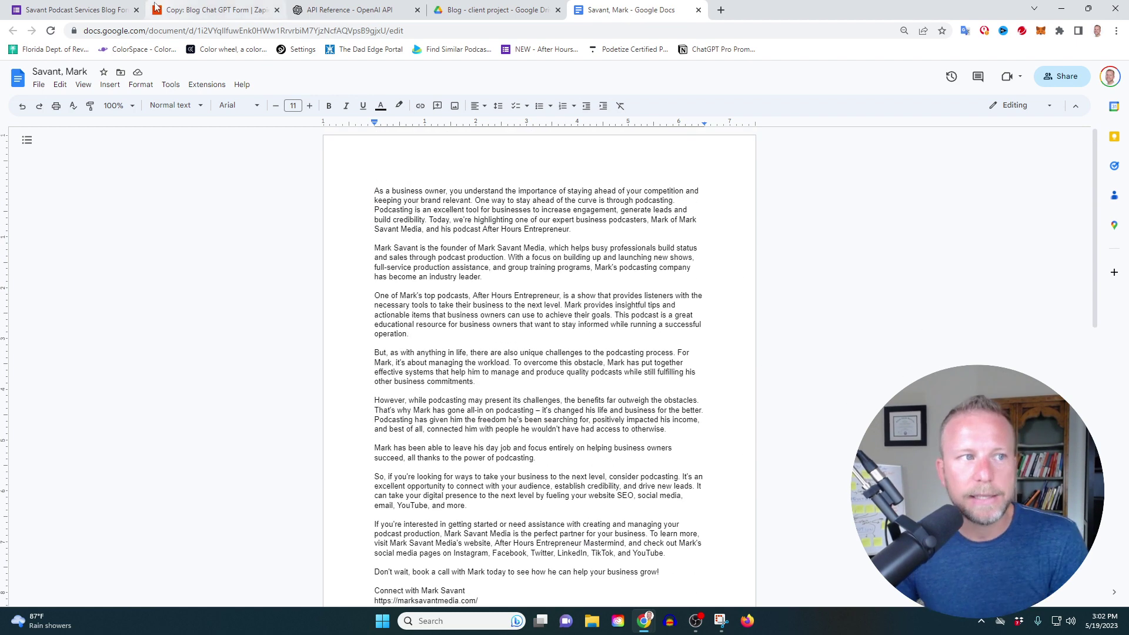
pyautogui.moveTo(111, 13)
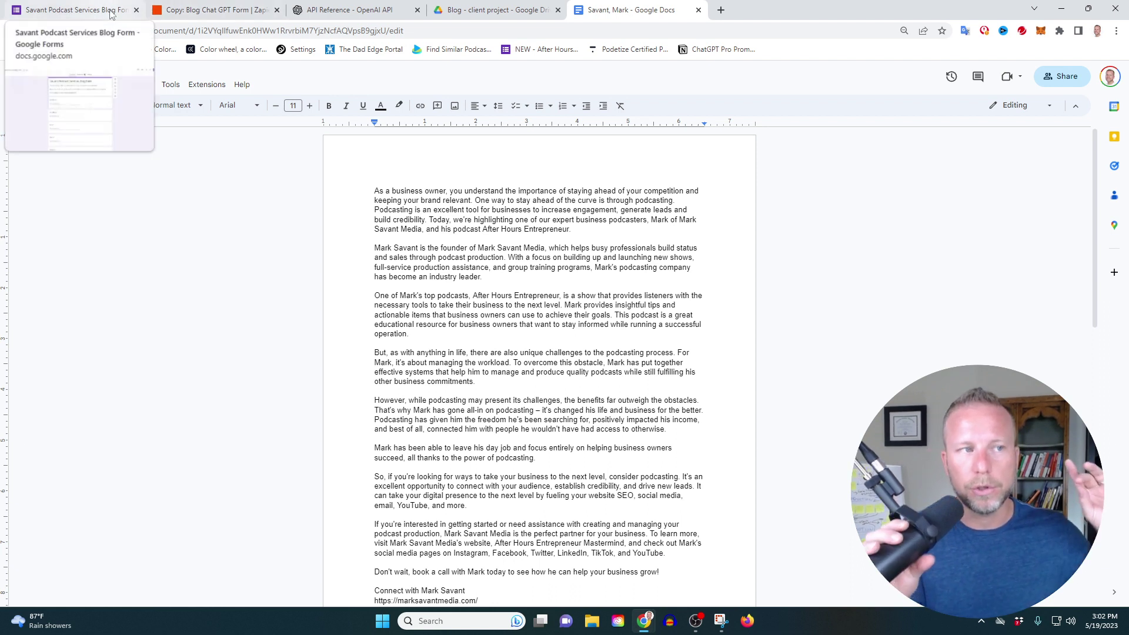